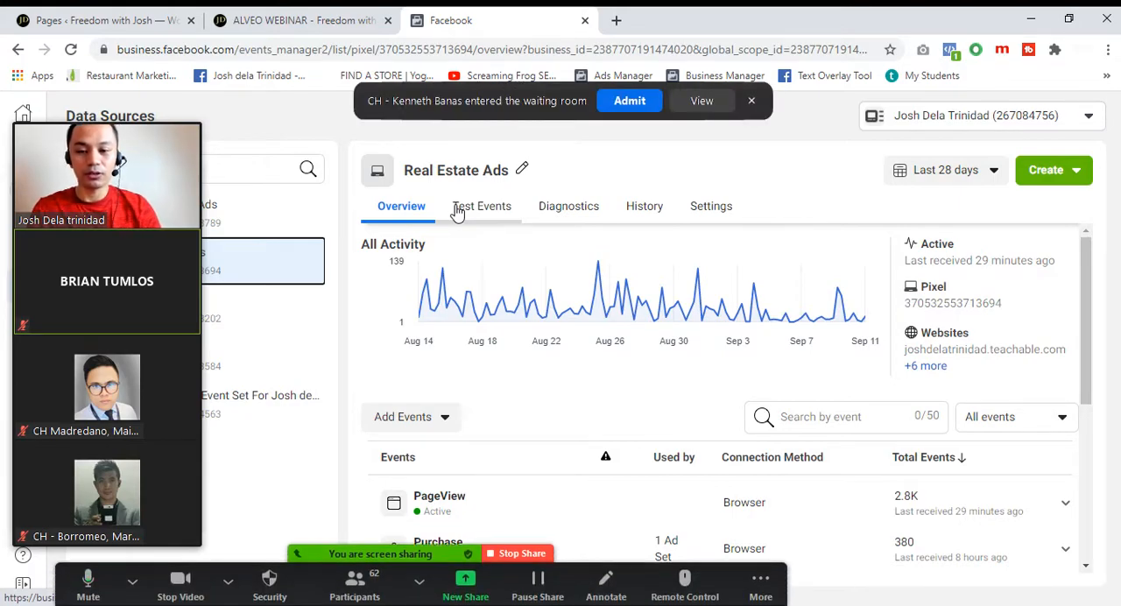
Admit the participant from the meeting's waiting room and return to the pixel overview in the browser
left_click(622, 102)
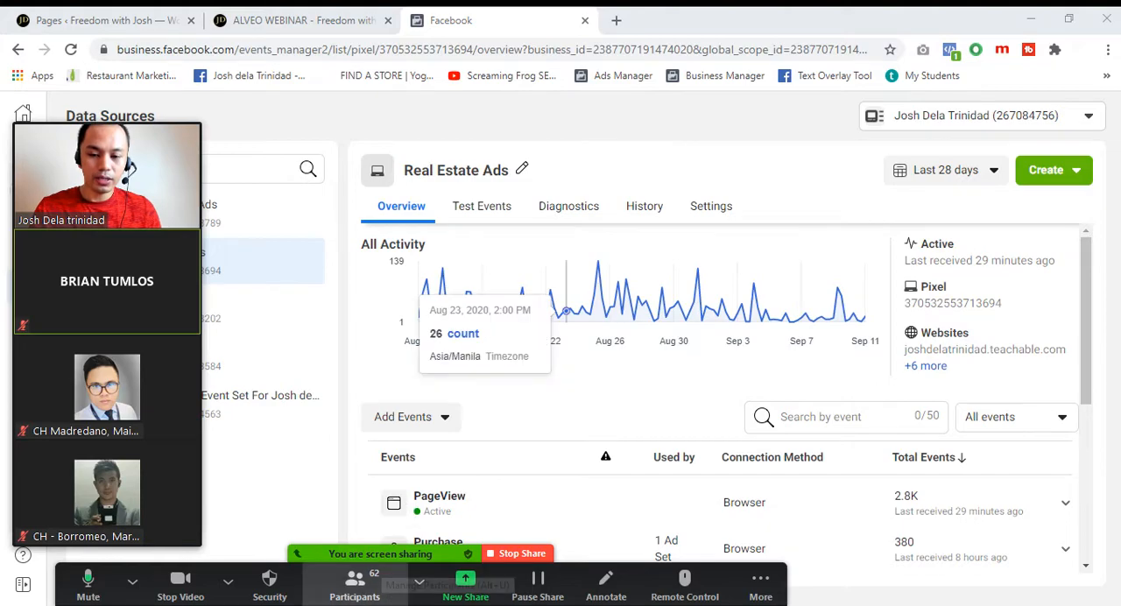
key("alt+Tab")
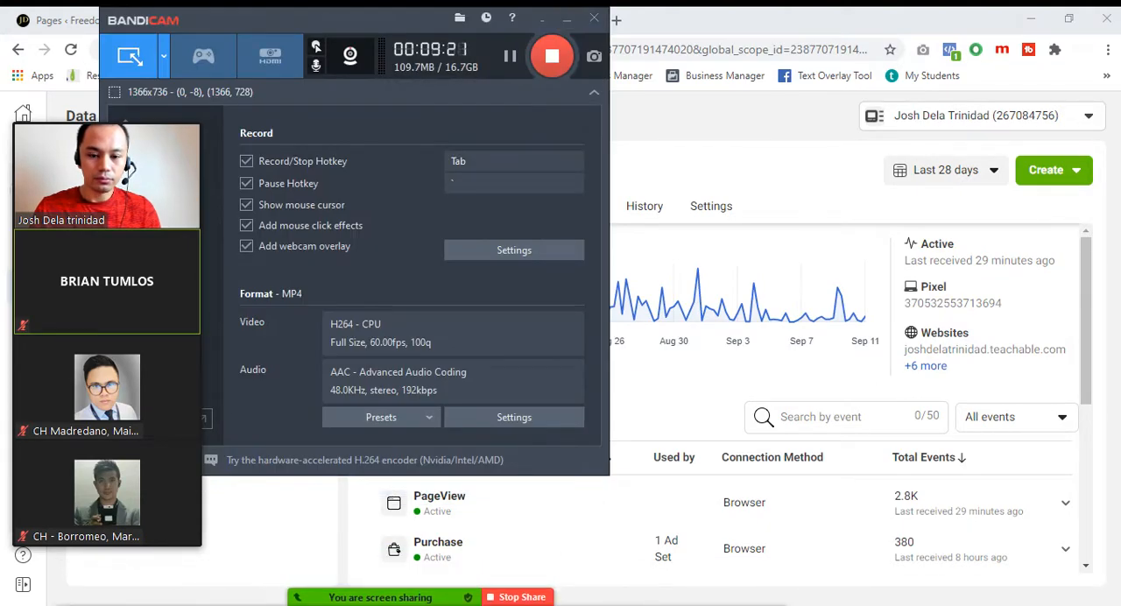
key("alt+Tab")
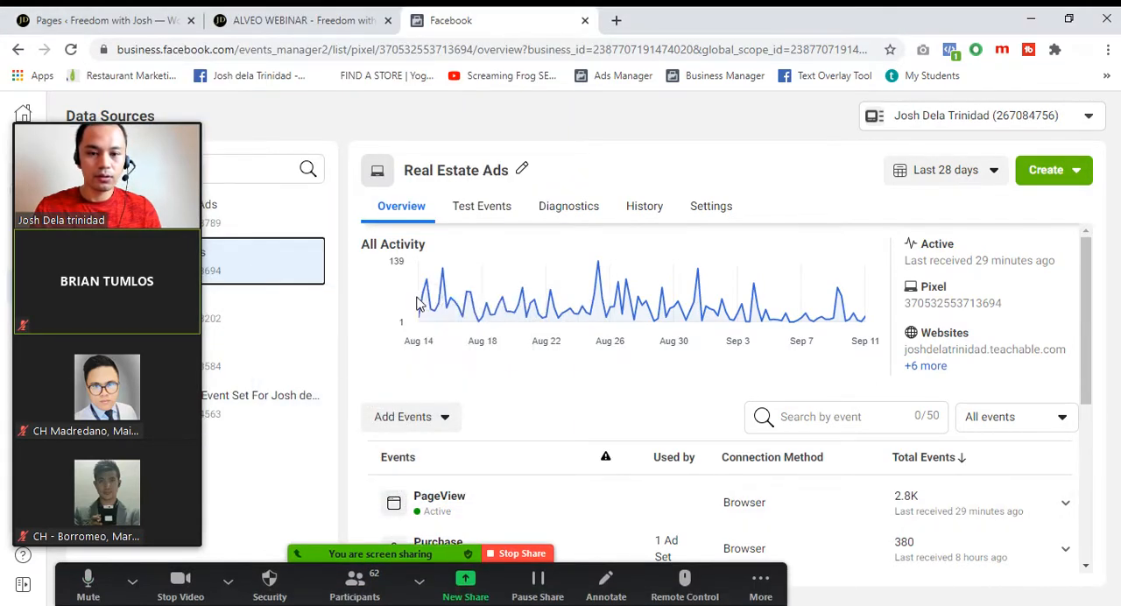
Start adding the Real Estate Ads pixel to a new website, choosing to install the code manually
left_click(421, 420)
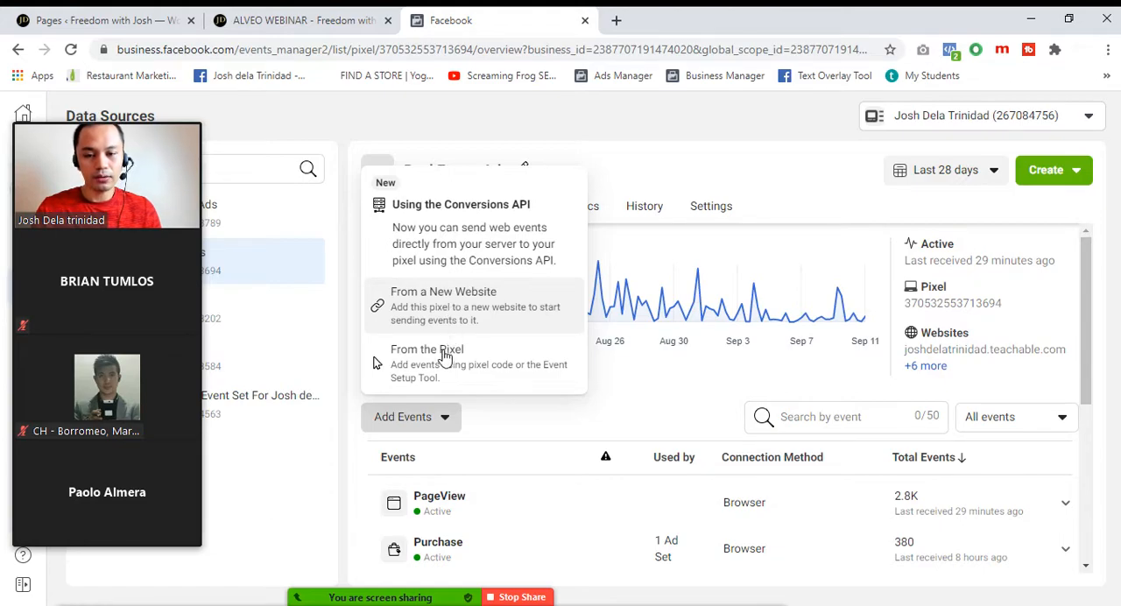
left_click(434, 422)
left_click(433, 421)
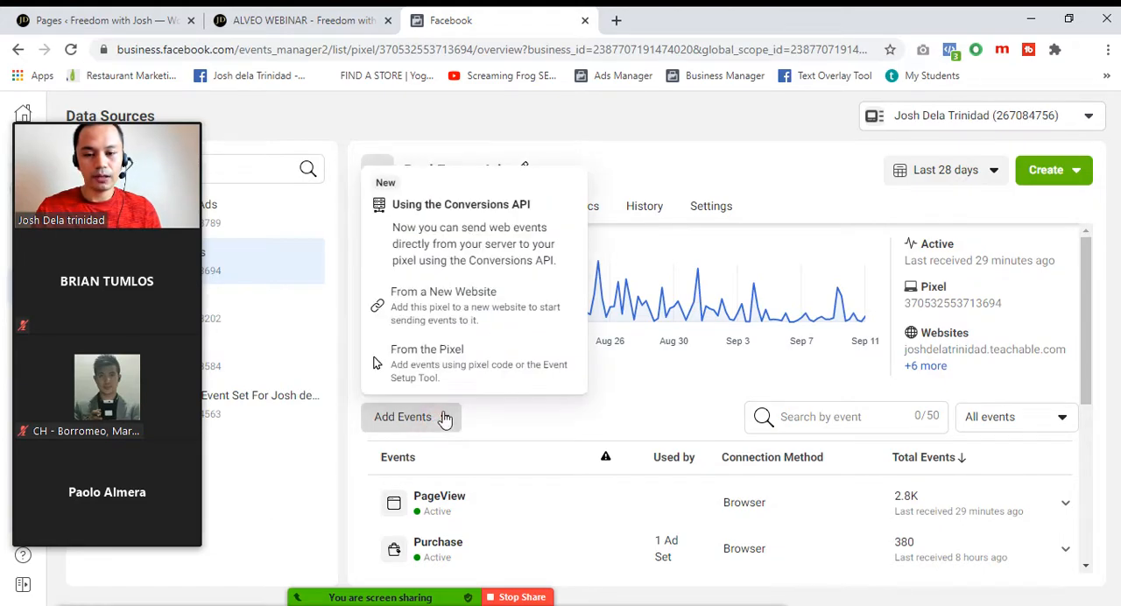
left_click(452, 310)
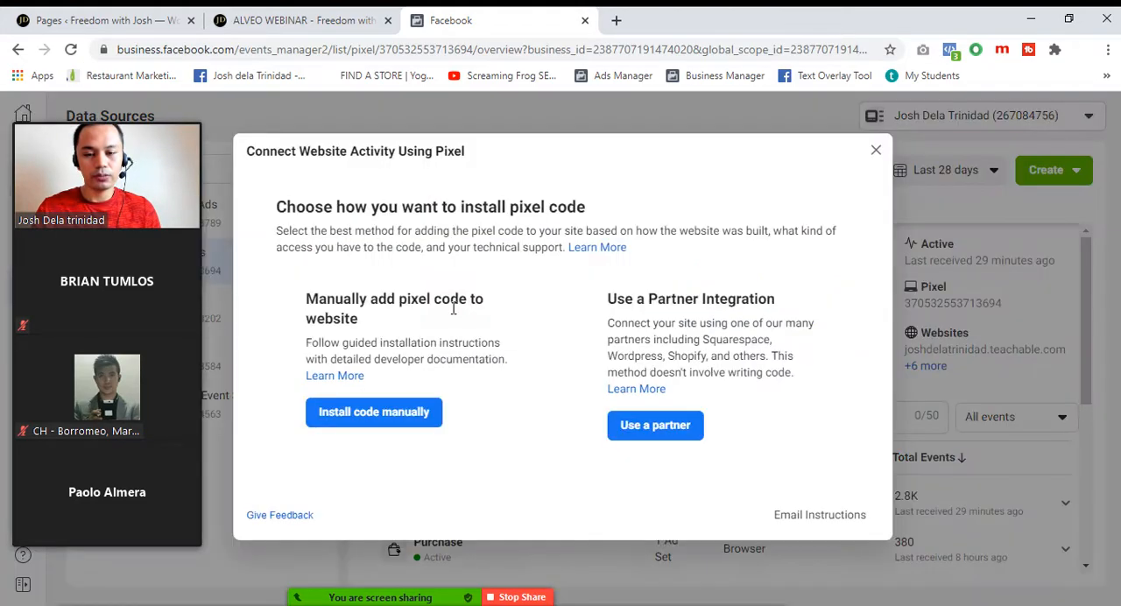
left_click(406, 420)
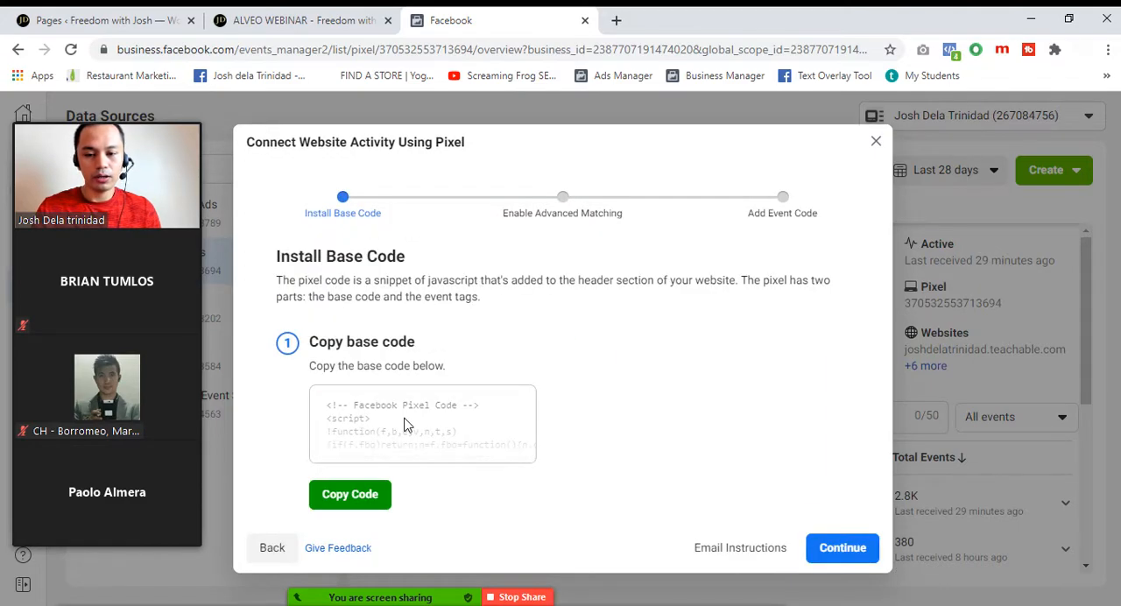
Copy the pixel base code, continue to advanced matching, and turn on Automatic Advanced Matching
left_click(364, 500)
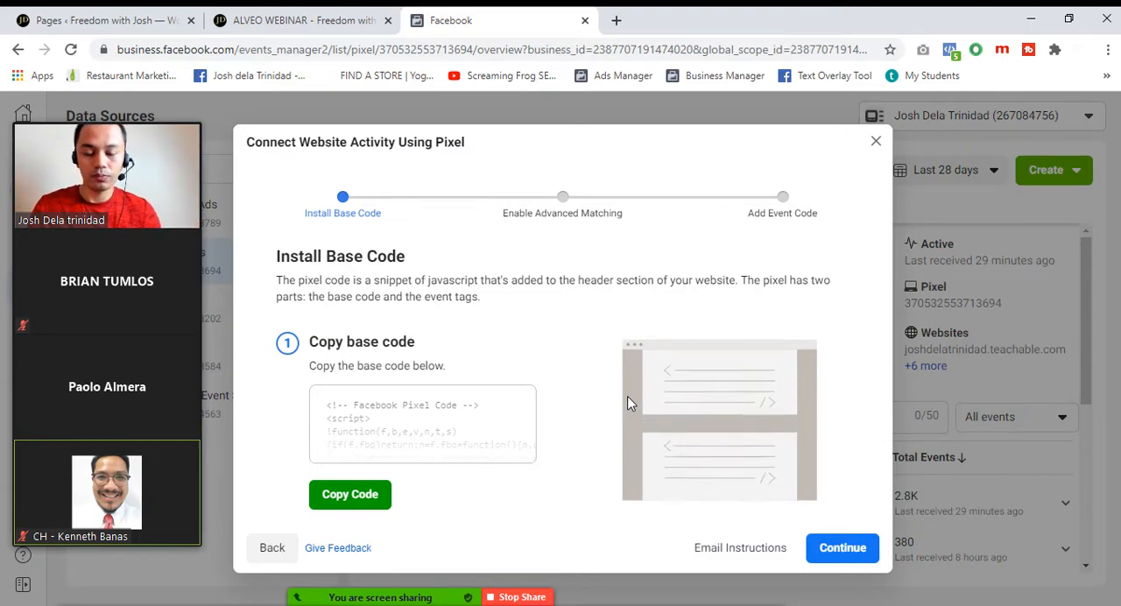
left_click(841, 551)
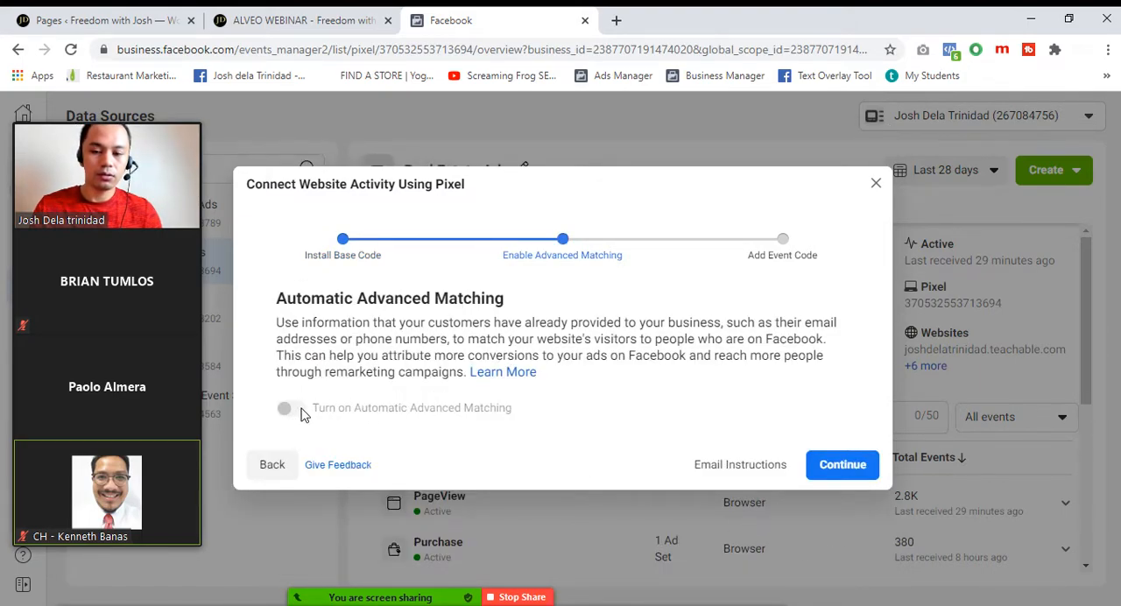
left_click(361, 411)
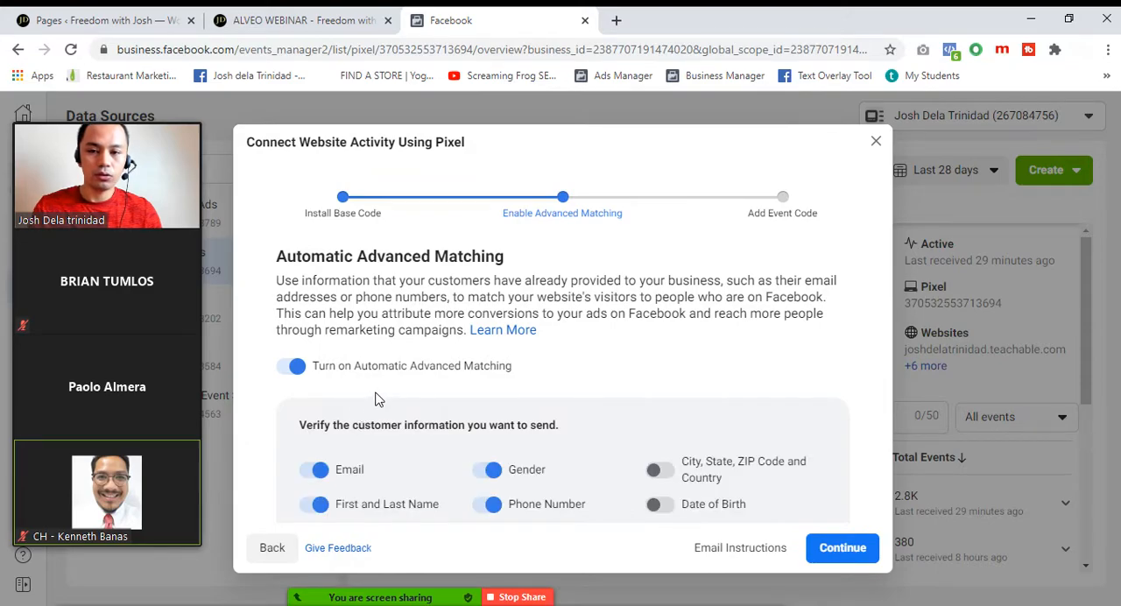
Switch to the WordPress admin, move the meeting video strip out of the way, and open the installed plugins list
left_click(70, 20)
left_click_drag(82, 136, 1075, 74)
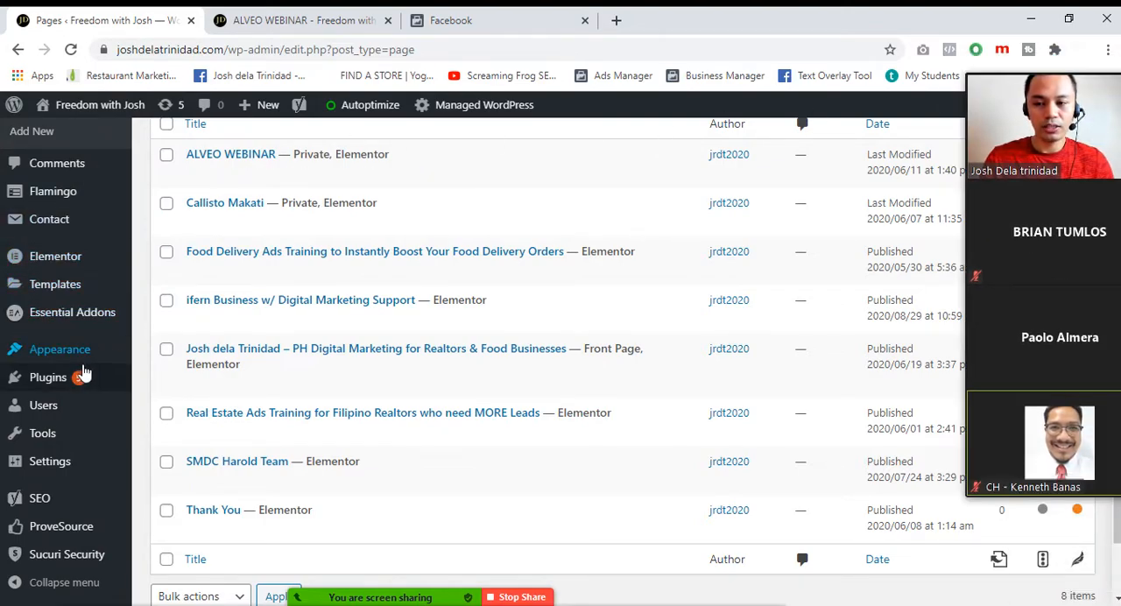
scroll(79, 351, "up", 2)
scroll(63, 230, "down", 3)
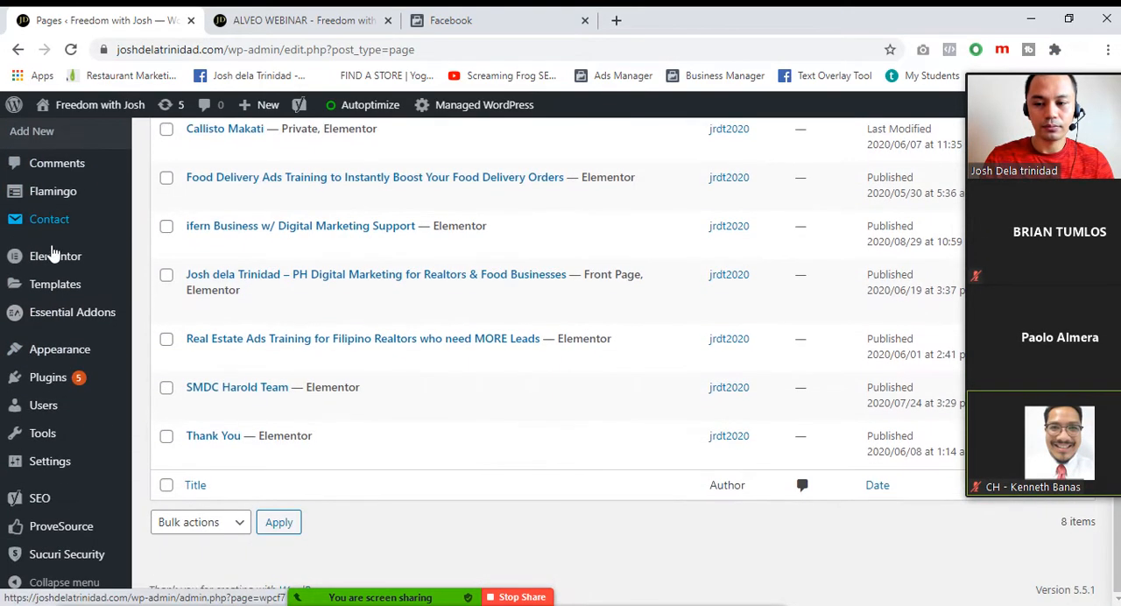
left_click(53, 386)
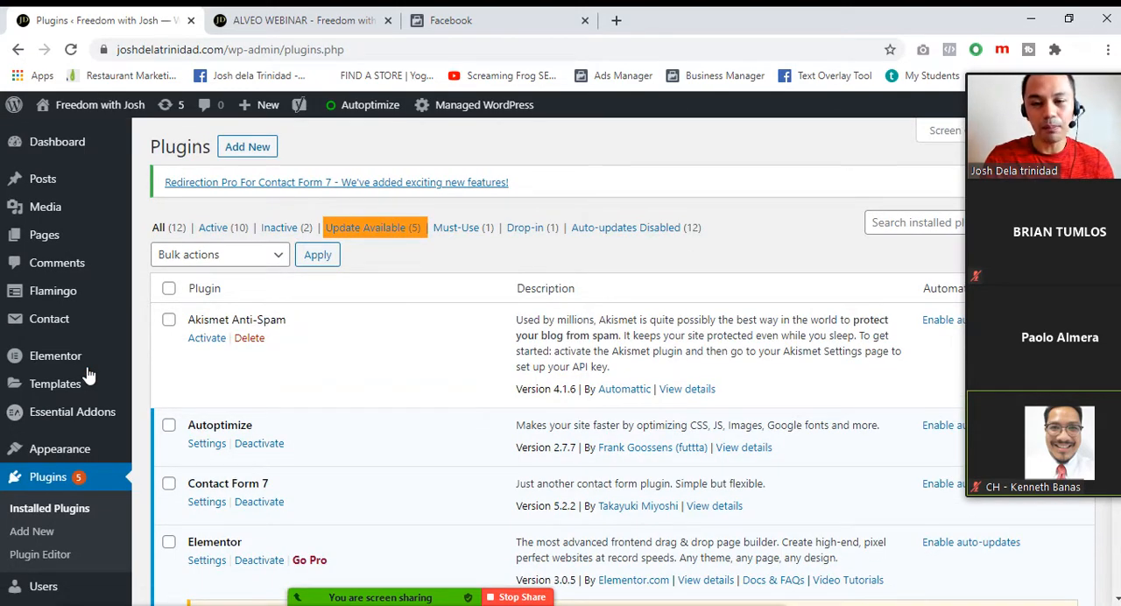
Find the Insert Headers and Footers plugin among the installed plugins and copy its name
scroll(279, 344, "down", 11)
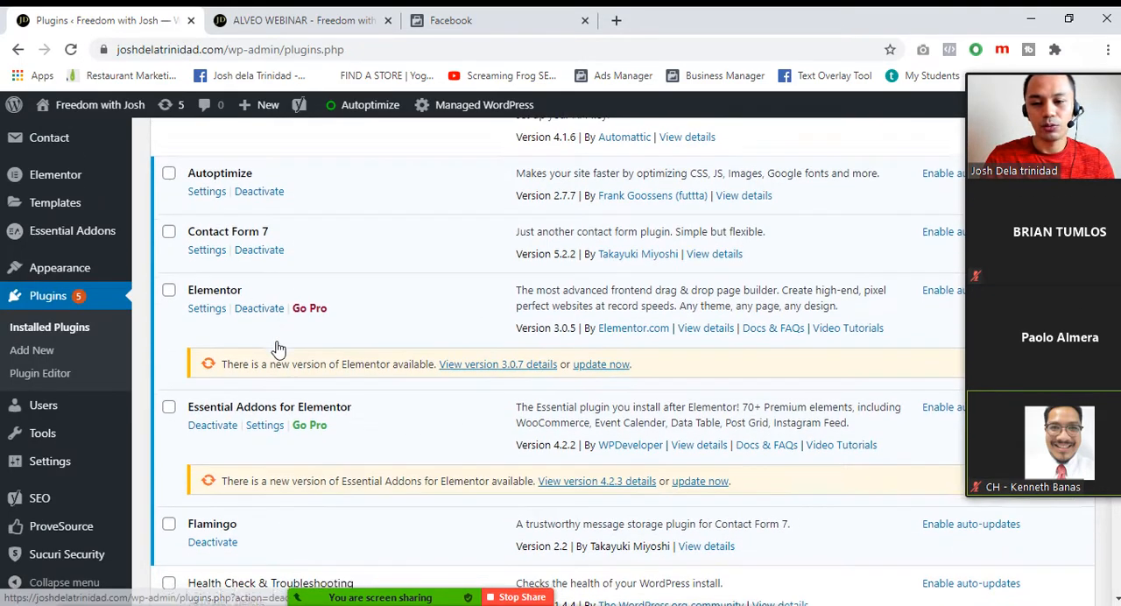
scroll(283, 368, "up", 10)
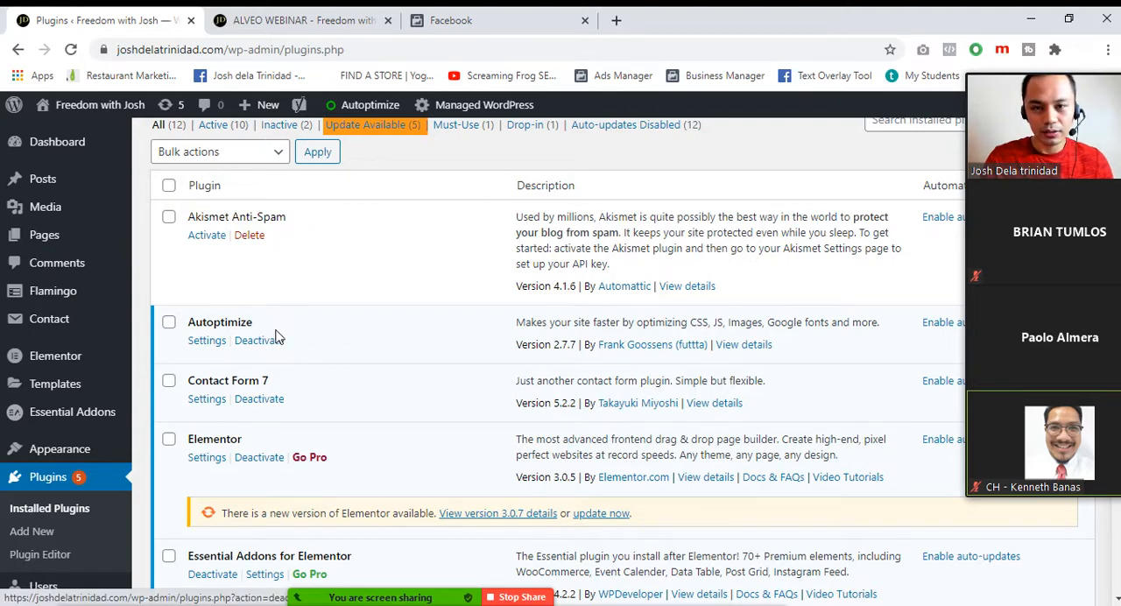
scroll(277, 335, "down", 2)
scroll(276, 336, "down", 6)
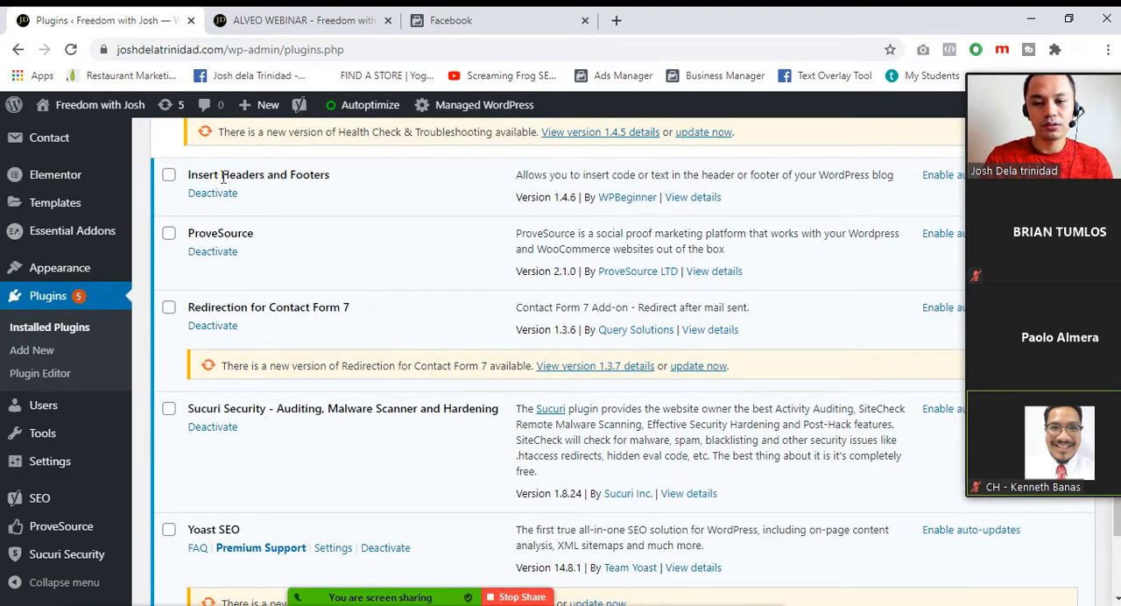
left_click_drag(341, 179, 187, 180)
key("ctrl+c")
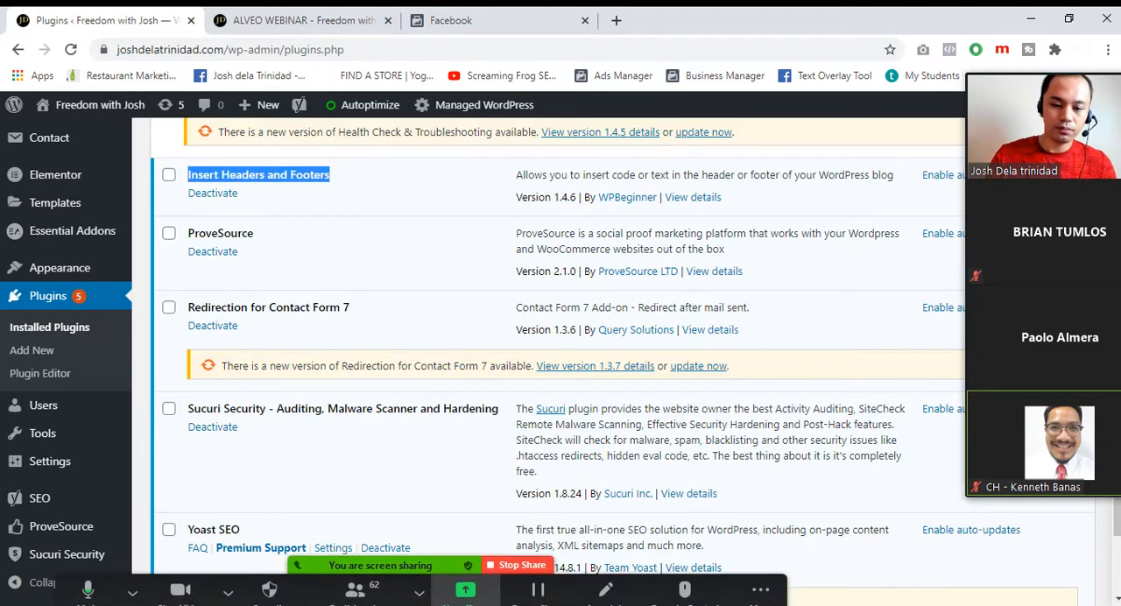
Send the message "plugin: Insert Headers and Footers" to everyone in the Zoom meeting chat and minimize the chat
left_click(761, 586)
left_click(767, 324)
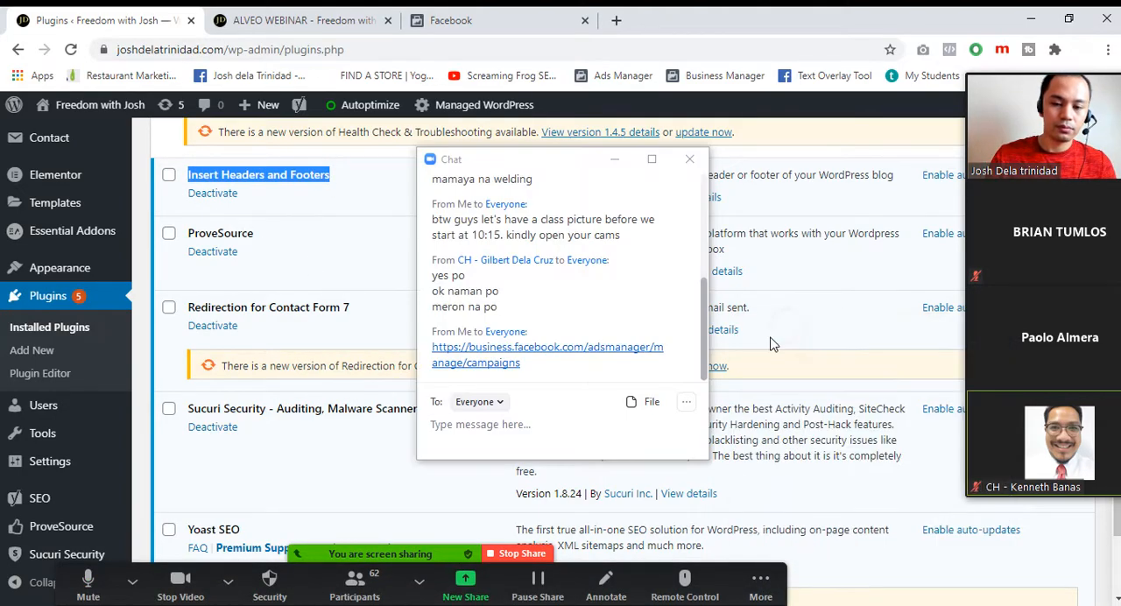
left_click(454, 433)
type("plu")
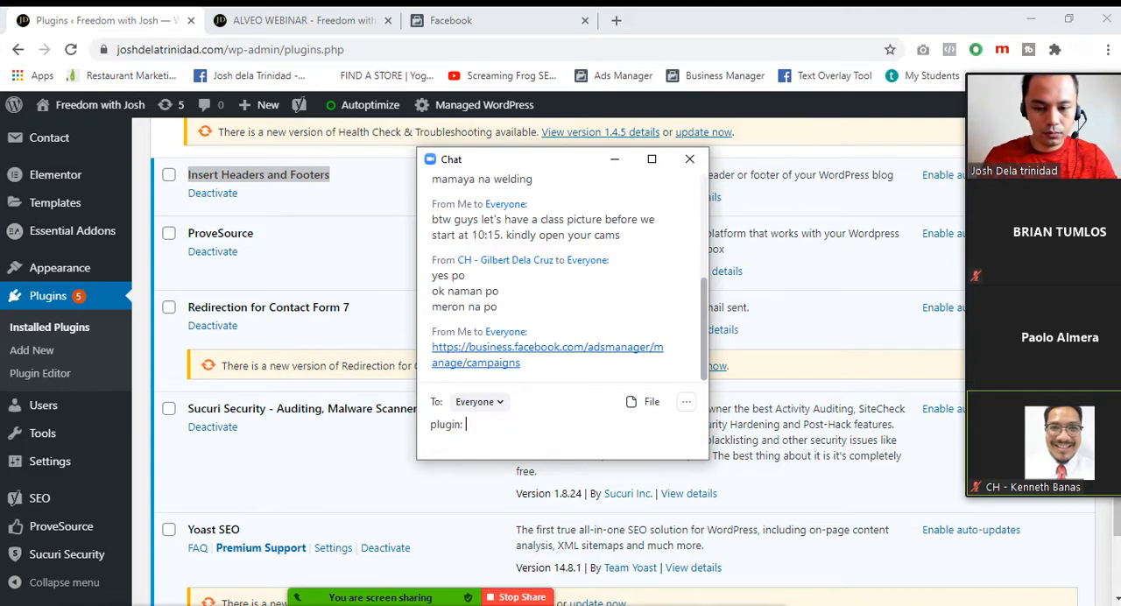
type("gin:")
key("ctrl+v")
key("Return")
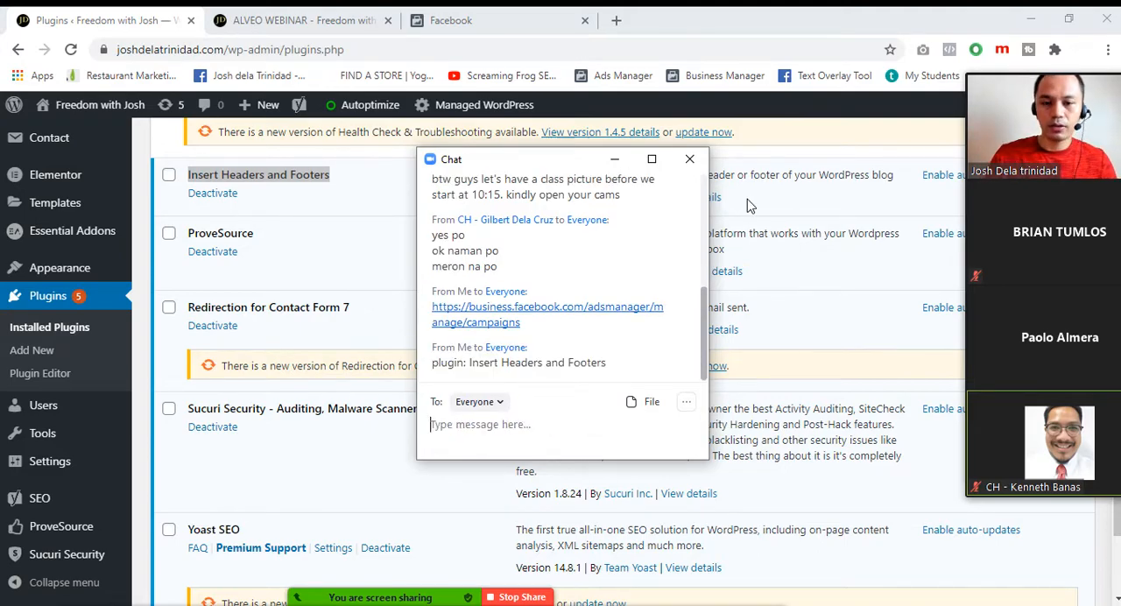
left_click(615, 158)
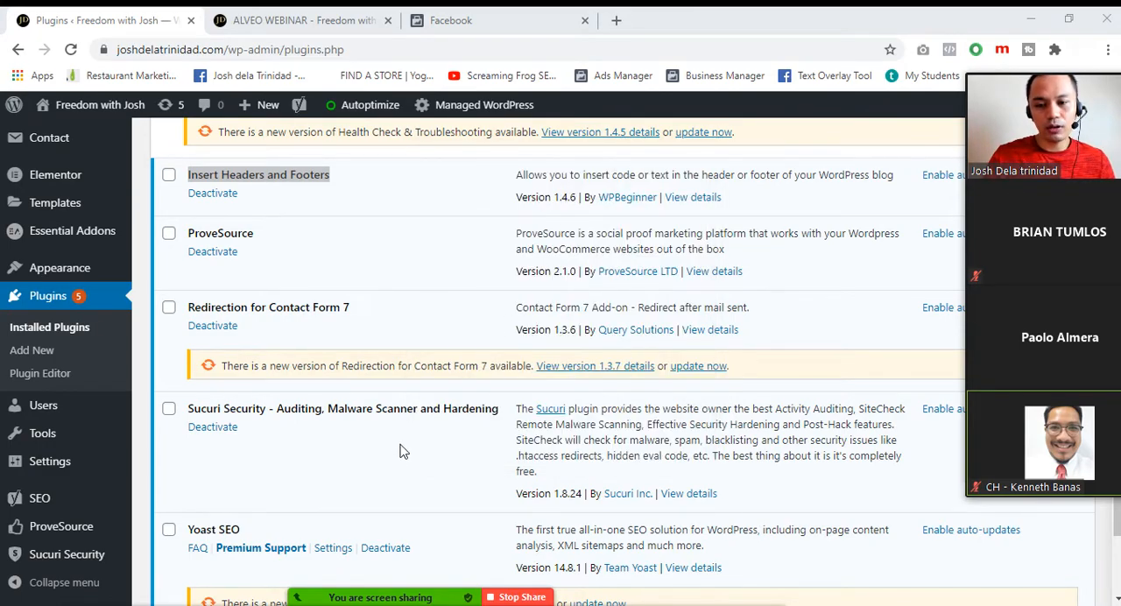
Search the directory of new WordPress plugins for "Insert Headers and Footers"
scroll(429, 417, "up", 10)
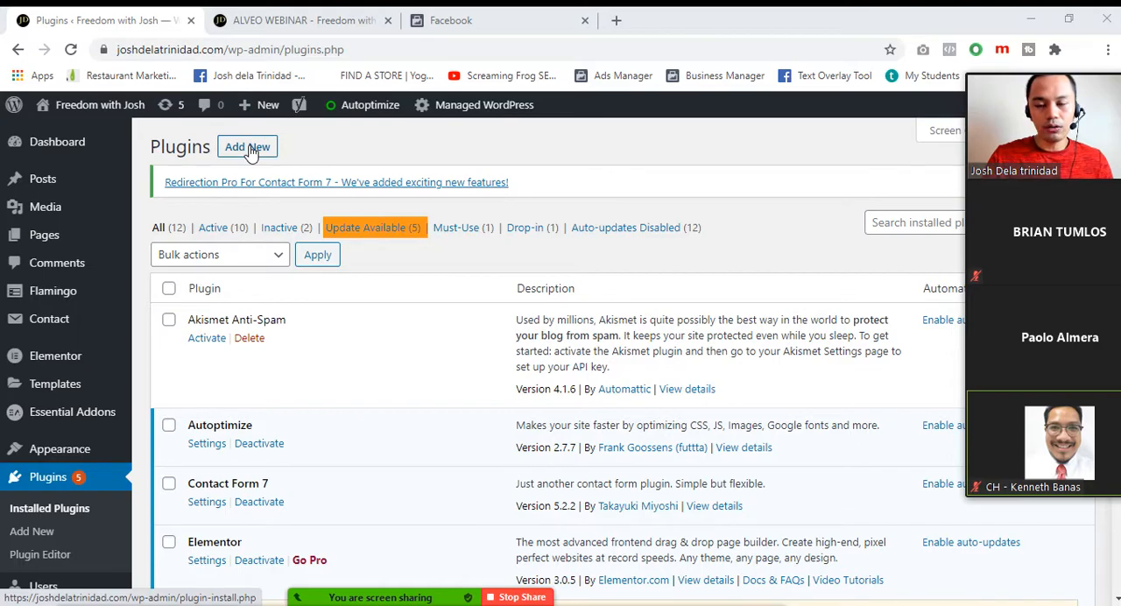
left_click(249, 149)
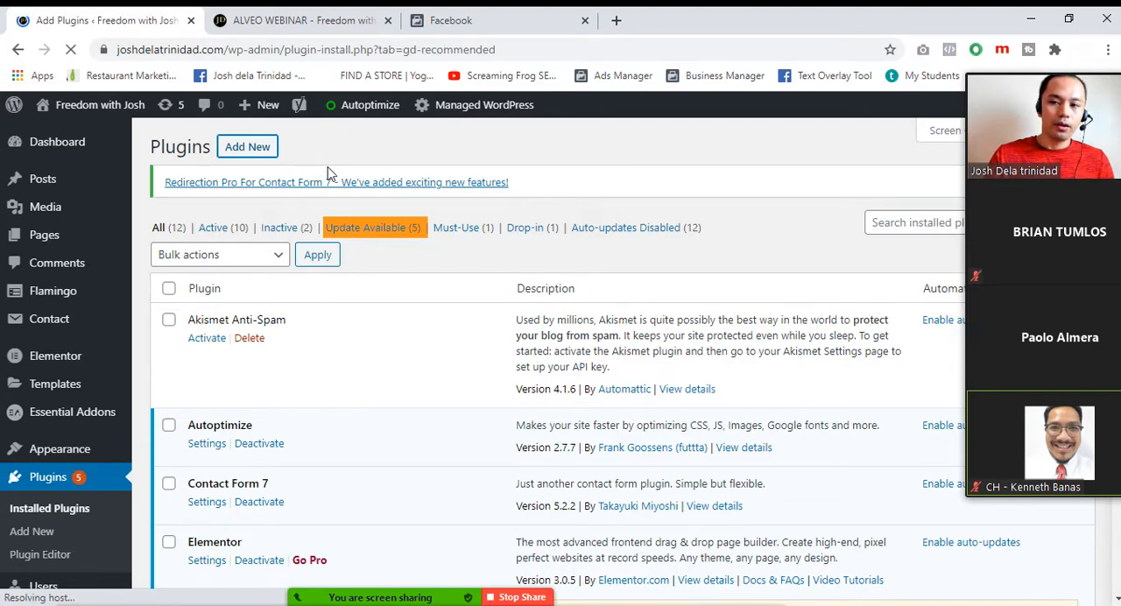
left_click(909, 235)
key("ctrl+v")
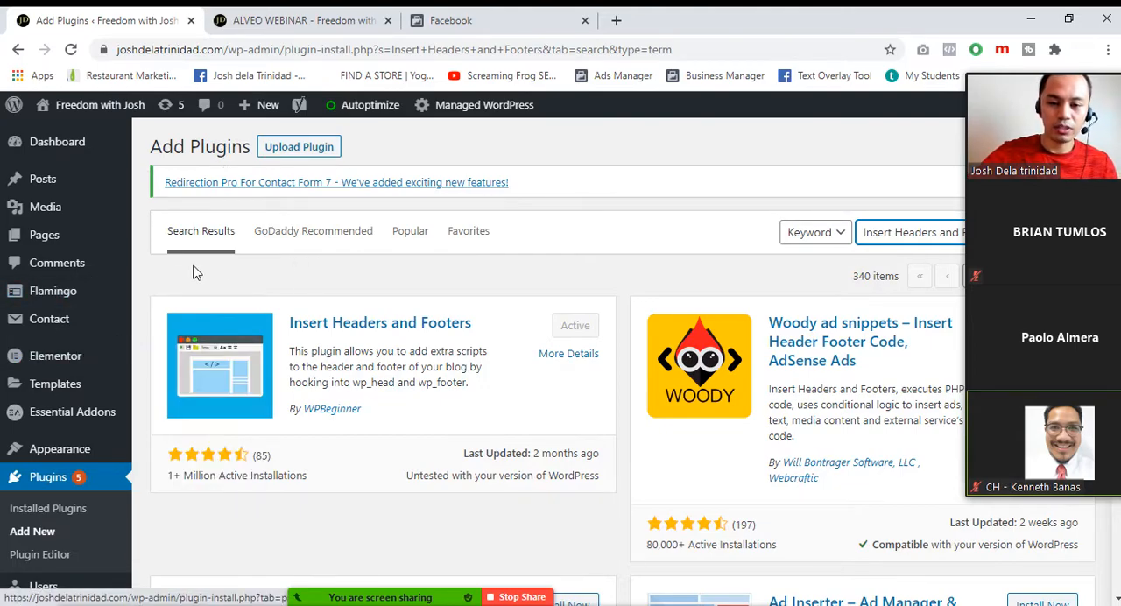
Open the settings page of the Insert Headers and Footers plugin
mouse_move(69, 364)
scroll(69, 364, "down", 4)
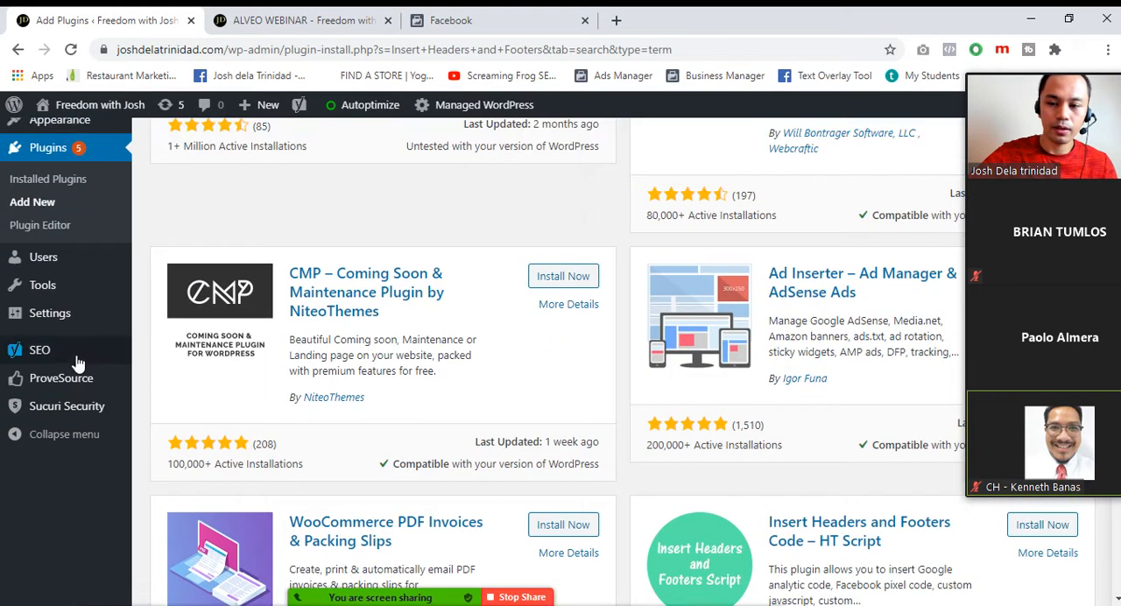
mouse_move(78, 326)
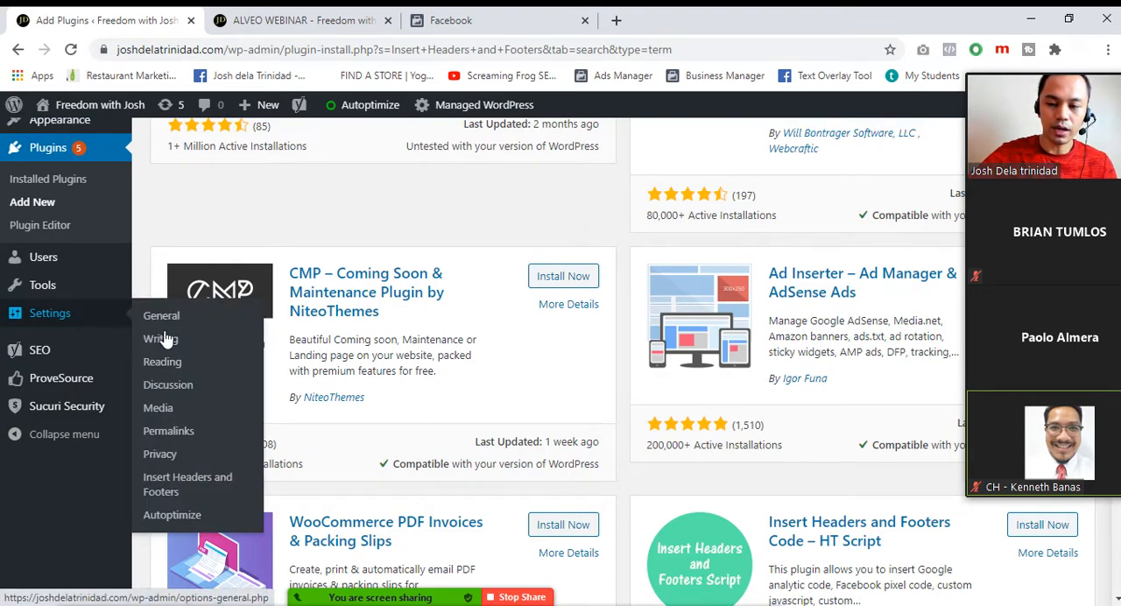
left_click(172, 493)
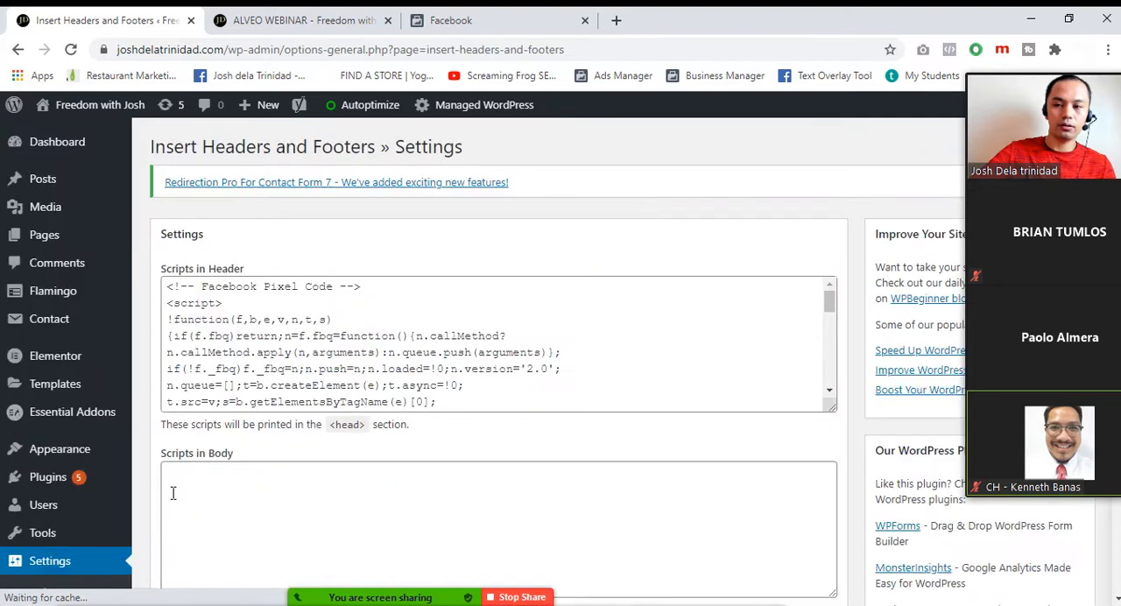
Select the whole Facebook Pixel code in Scripts in Header and examine it down to the save option
left_click(333, 366)
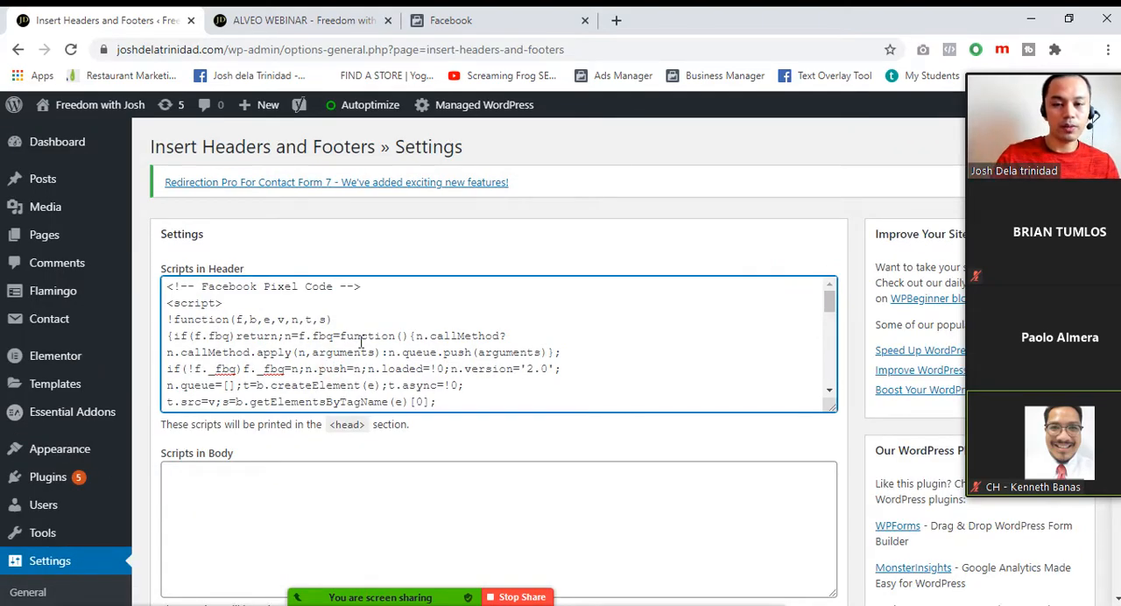
key("ctrl+a")
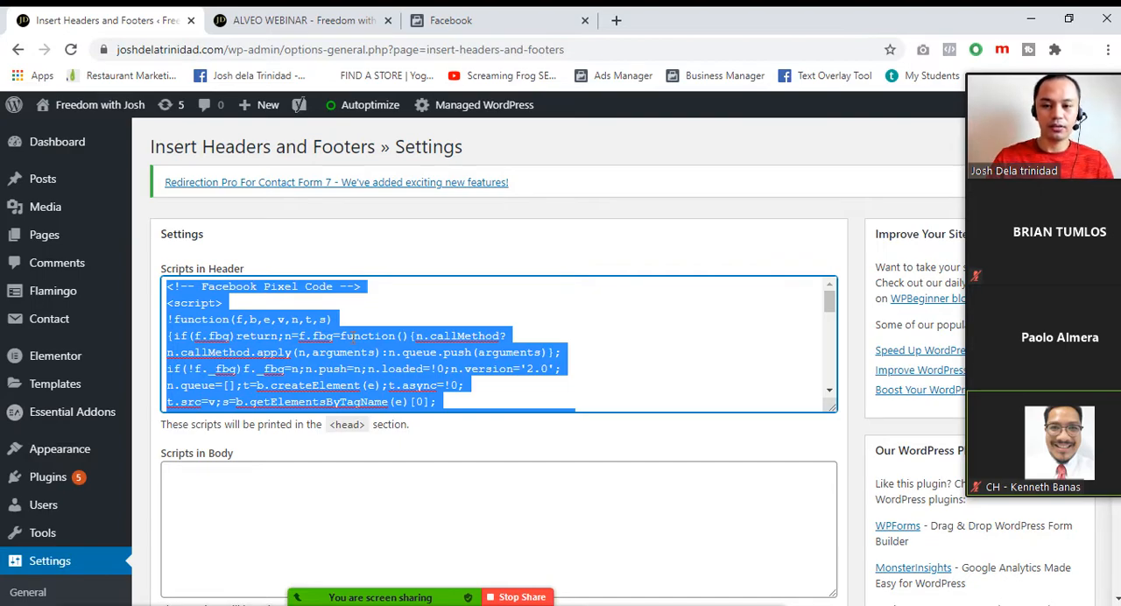
scroll(353, 335, "down", 3)
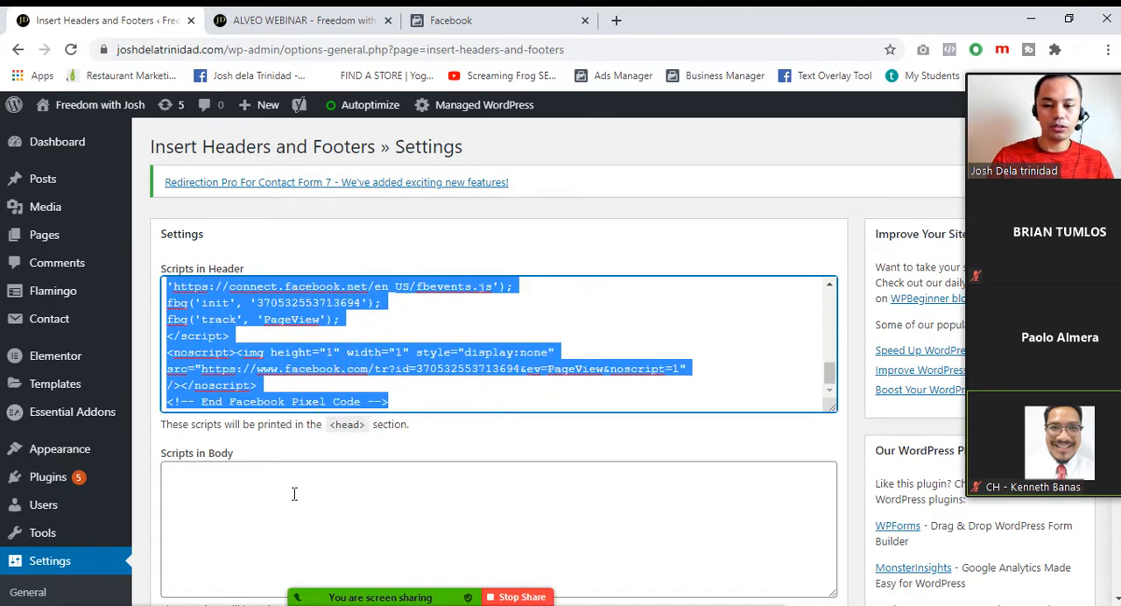
scroll(233, 518, "down", 4)
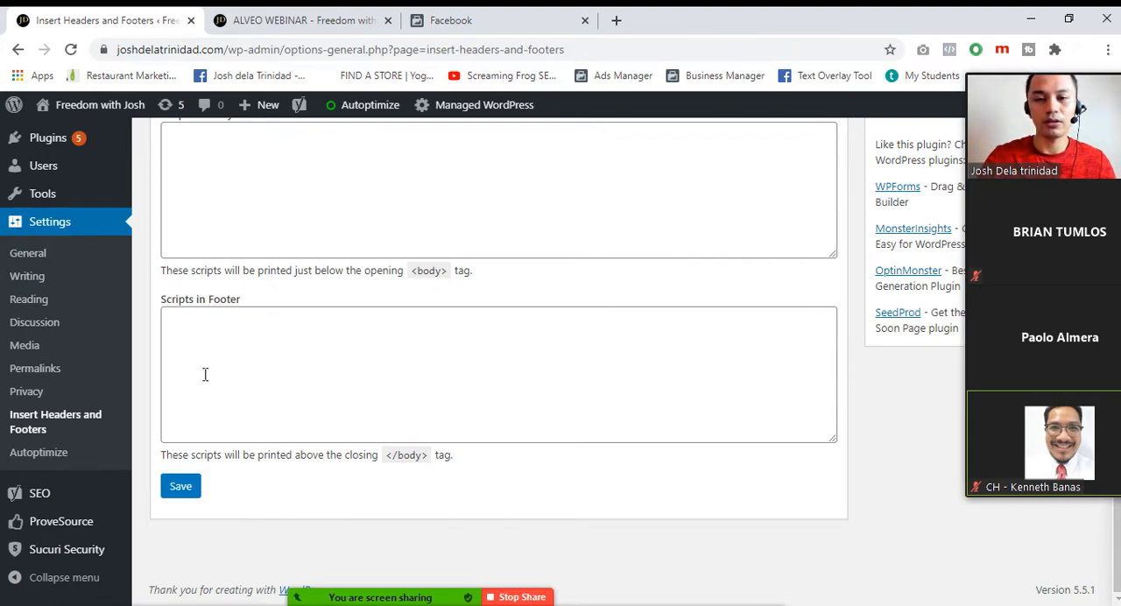
Back in the Facebook pixel setup, enable City, State, ZIP Code and Country plus Date of Birth matching, and open the Event Setup Tool
left_click(512, 15)
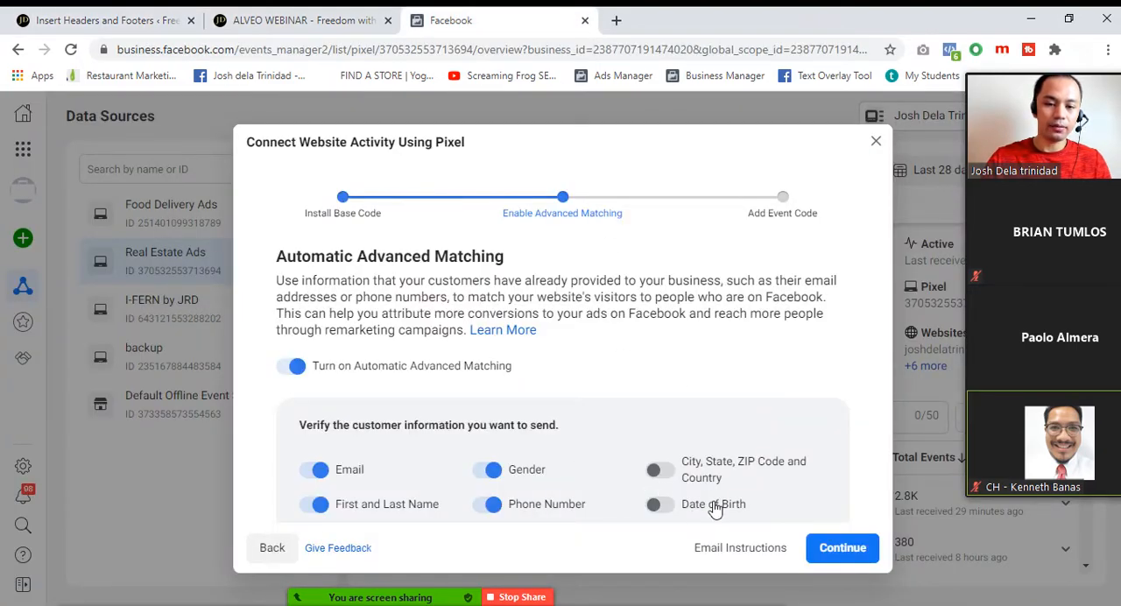
left_click(668, 473)
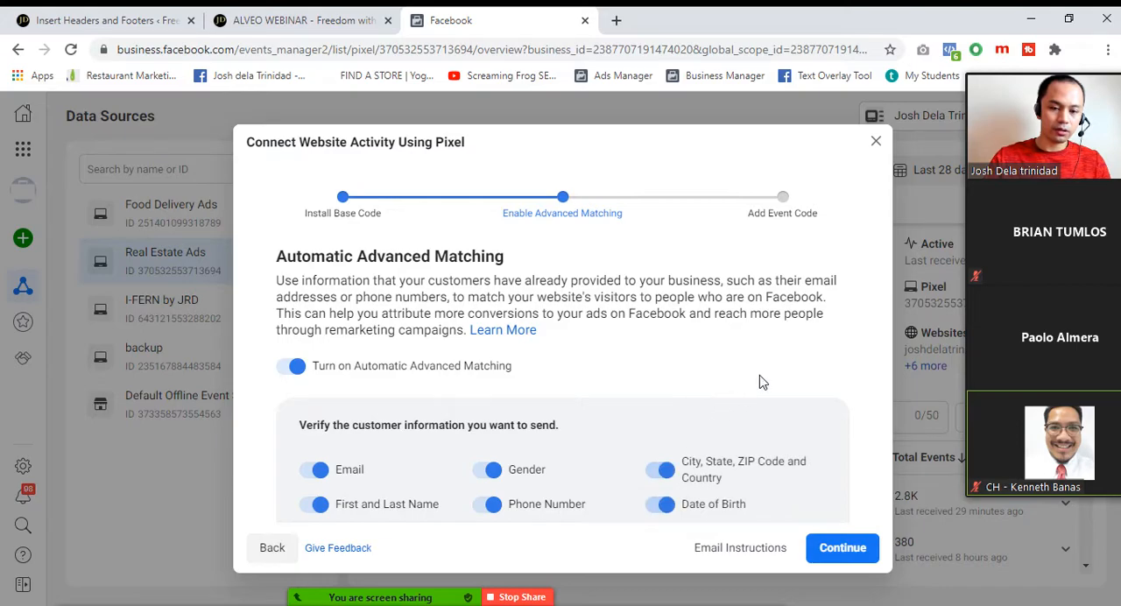
left_click(842, 548)
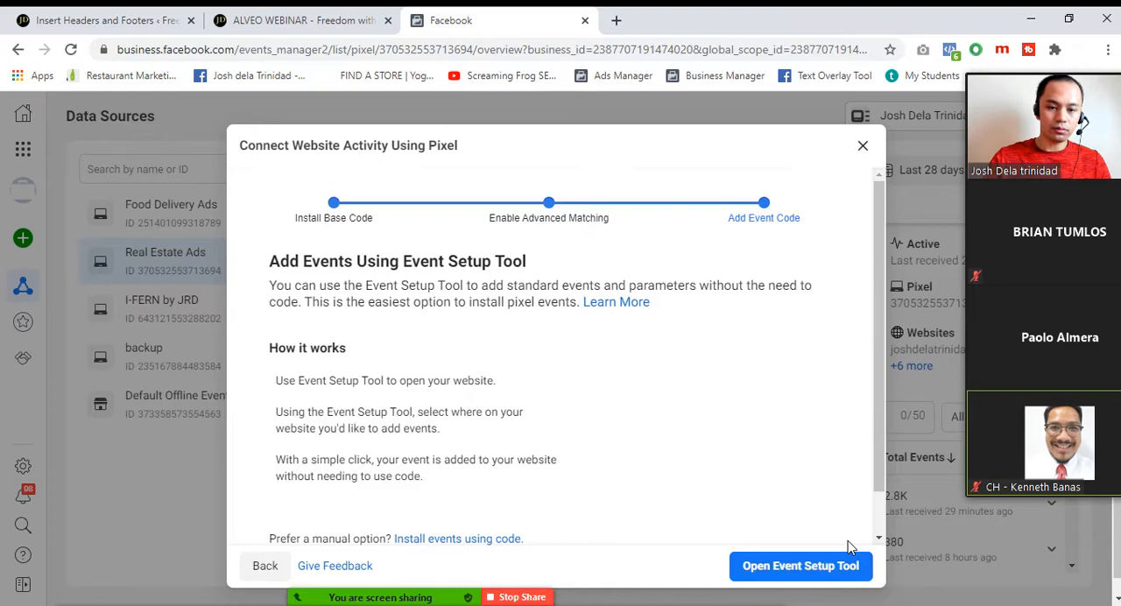
left_click(823, 568)
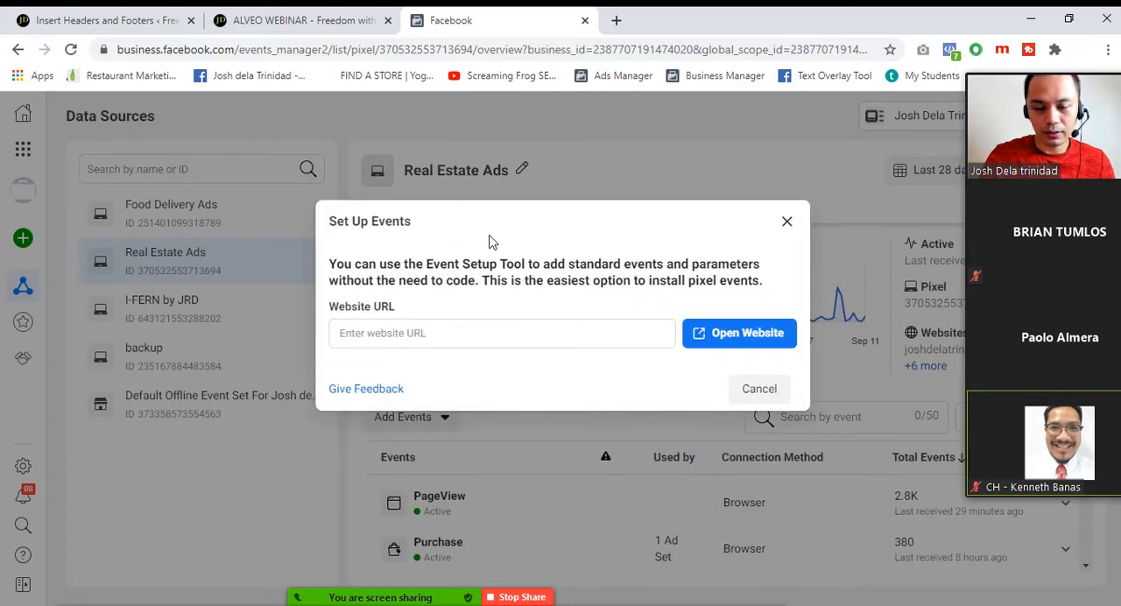
left_click(619, 20)
type("alve")
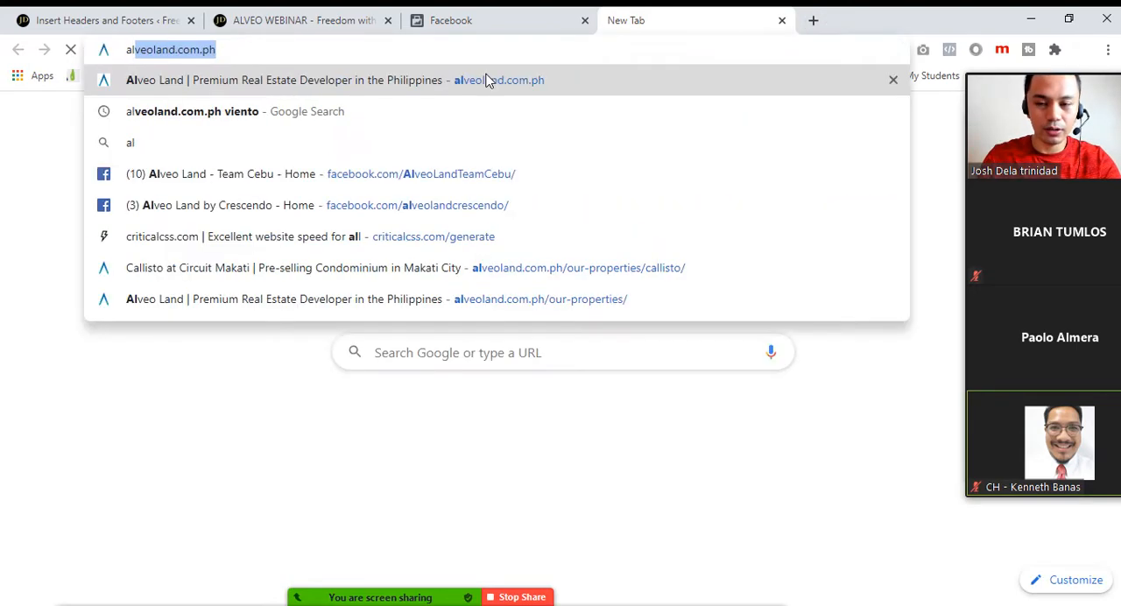
type("o")
key("ctrl+a")
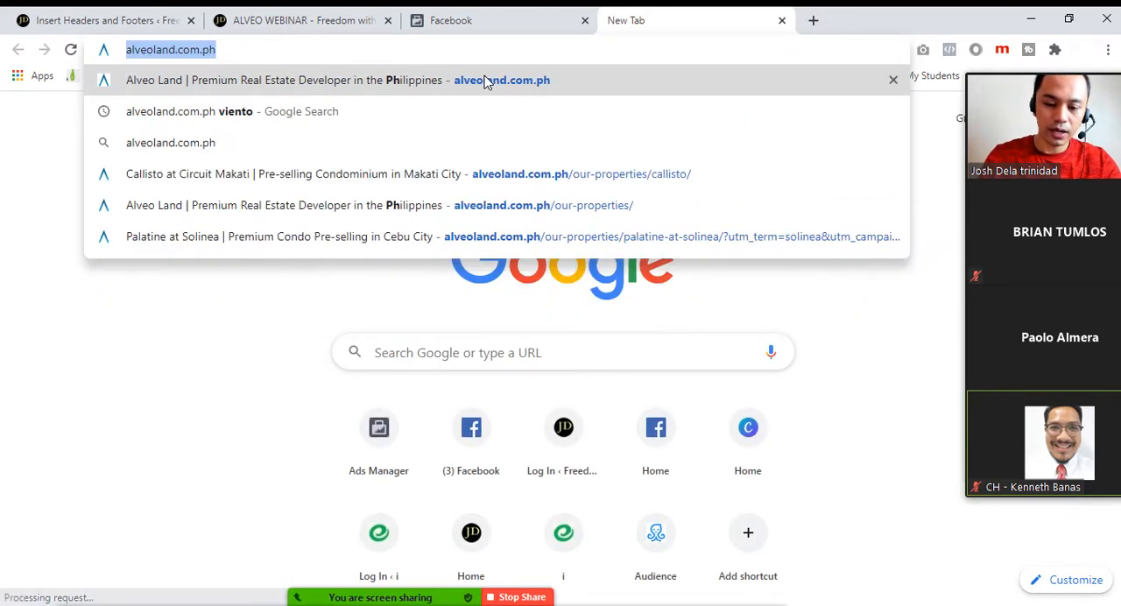
type("josh")
key("End")
key("BackSpace")
key("BackSpace")
key("BackSpace")
key("BackSpace")
key("BackSpace")
key("BackSpace")
key("BackSpace")
key("BackSpace")
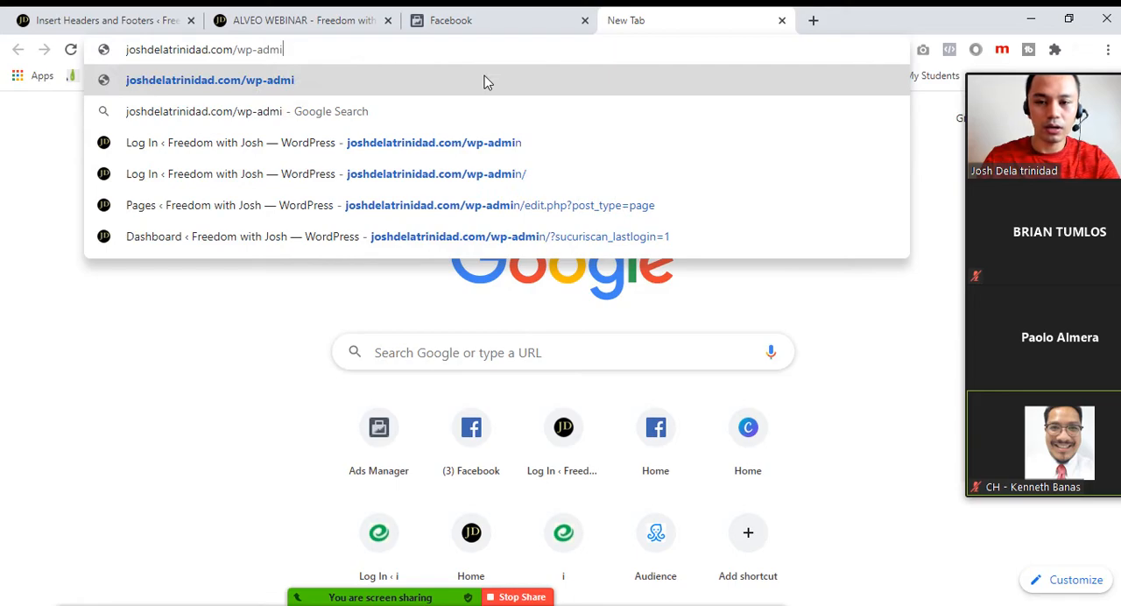
type("call")
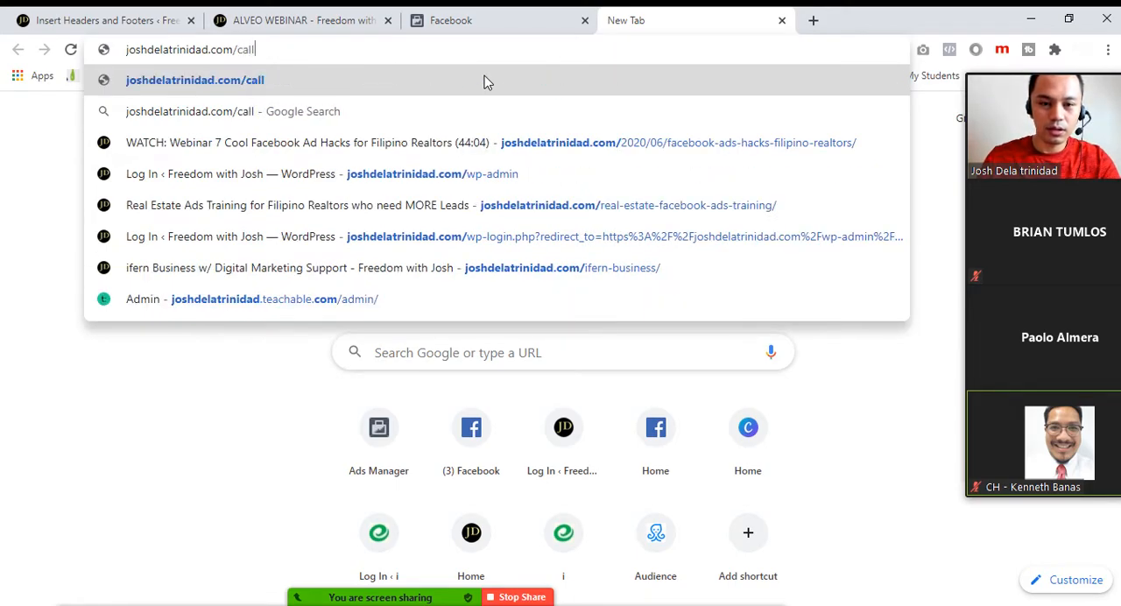
type("is")
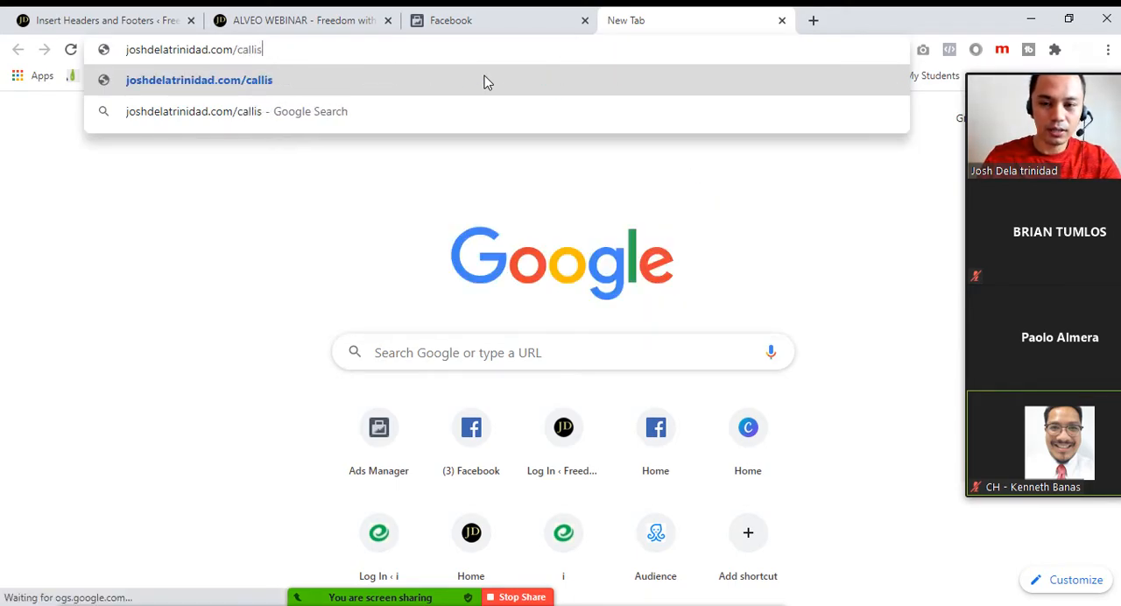
type("to")
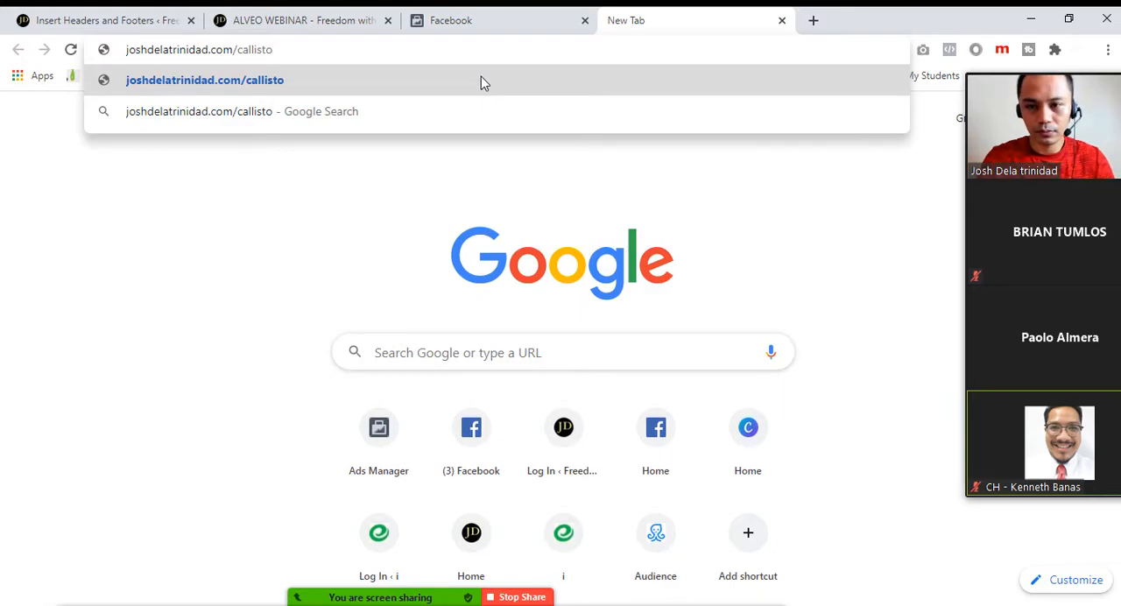
Open the list of all pages in the WordPress admin and close the ALVEO WEBINAR browser tab
left_click(288, 12)
left_click(92, 17)
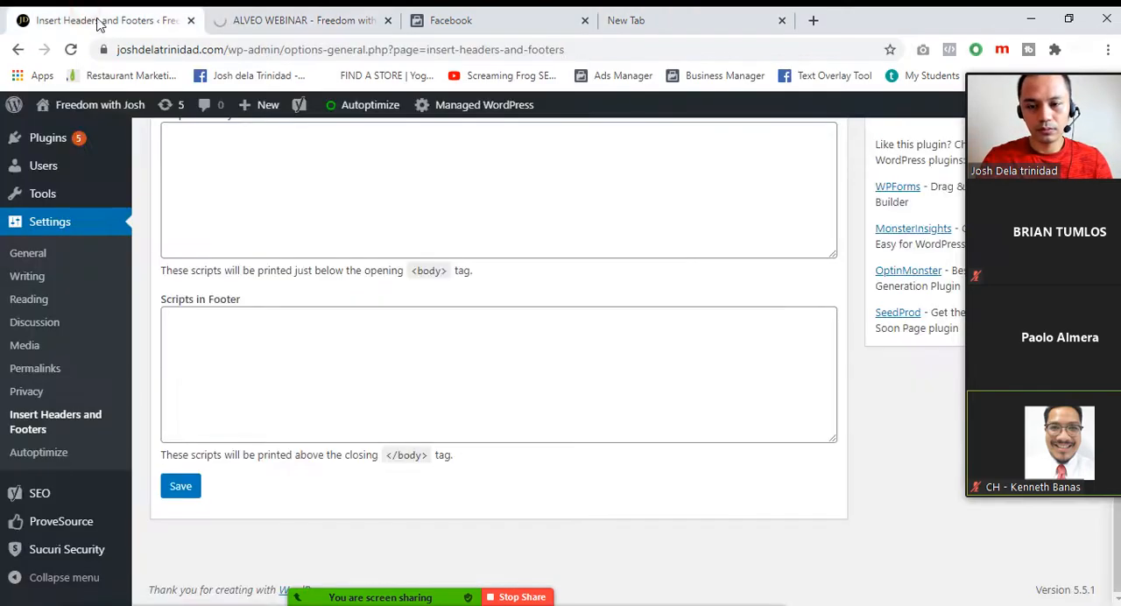
scroll(55, 278, "up", 4)
left_click(63, 248)
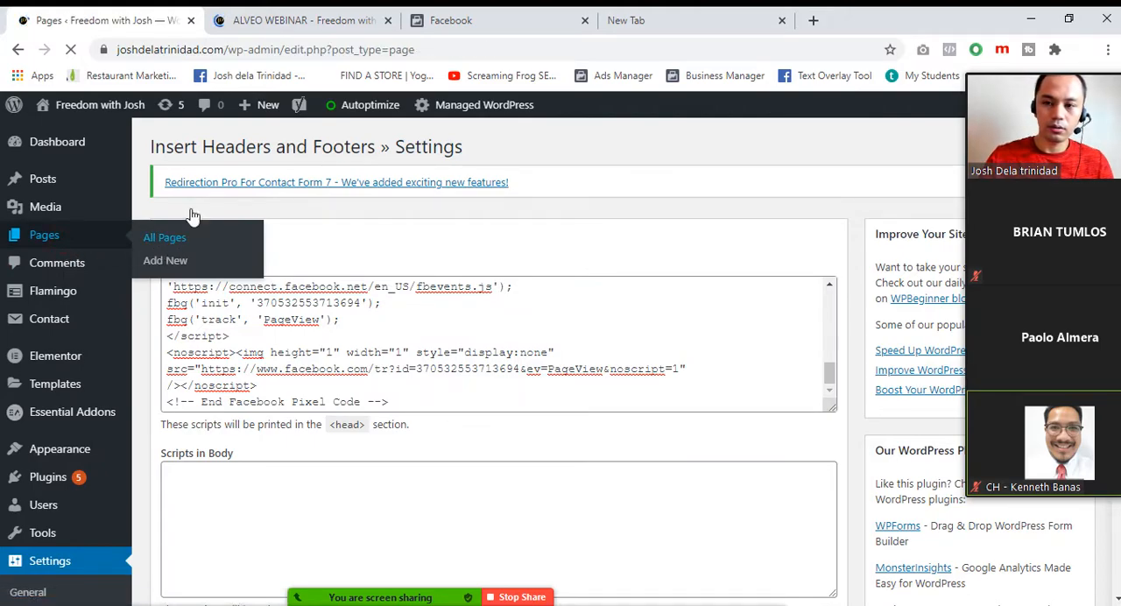
left_click(371, 19)
left_click(388, 20)
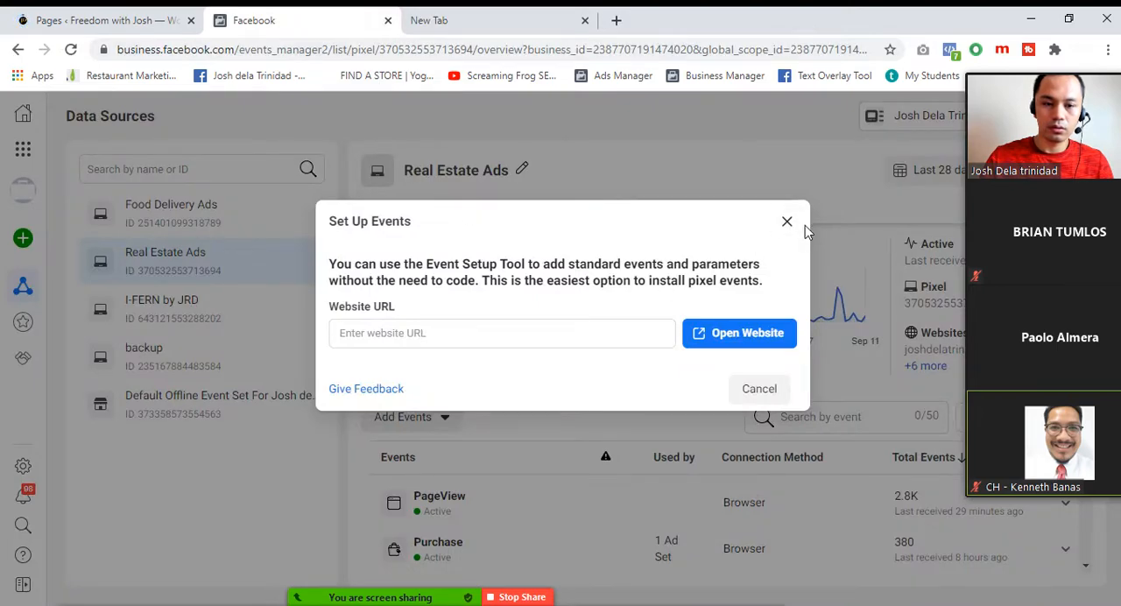
Open the Callisto Makati page for editing and look up its permalink
left_click(96, 20)
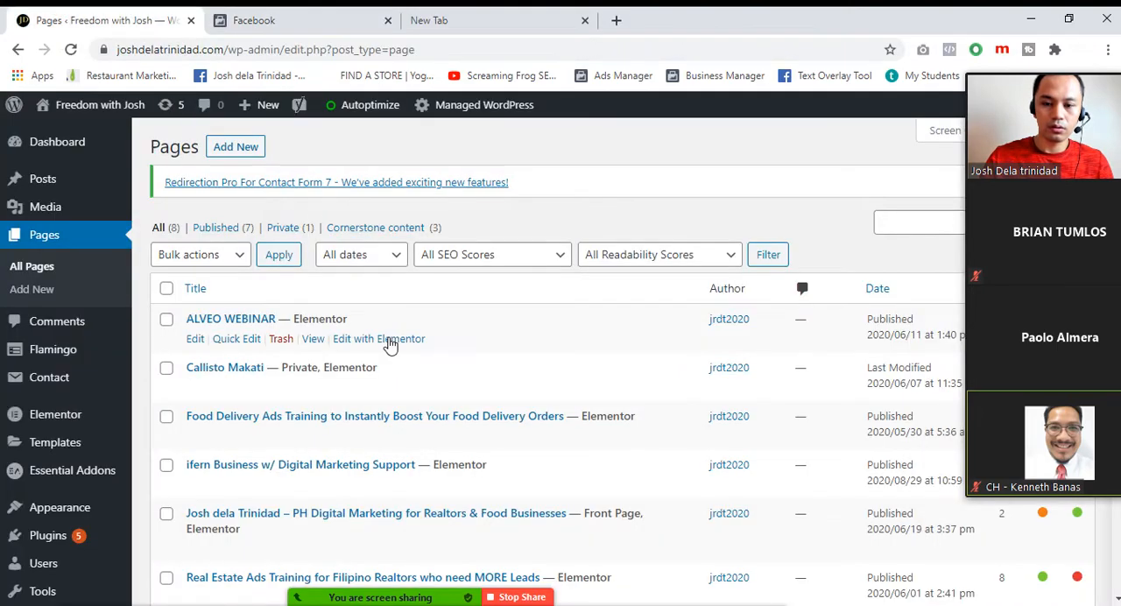
scroll(317, 487, "down", 1)
scroll(317, 487, "down", 2)
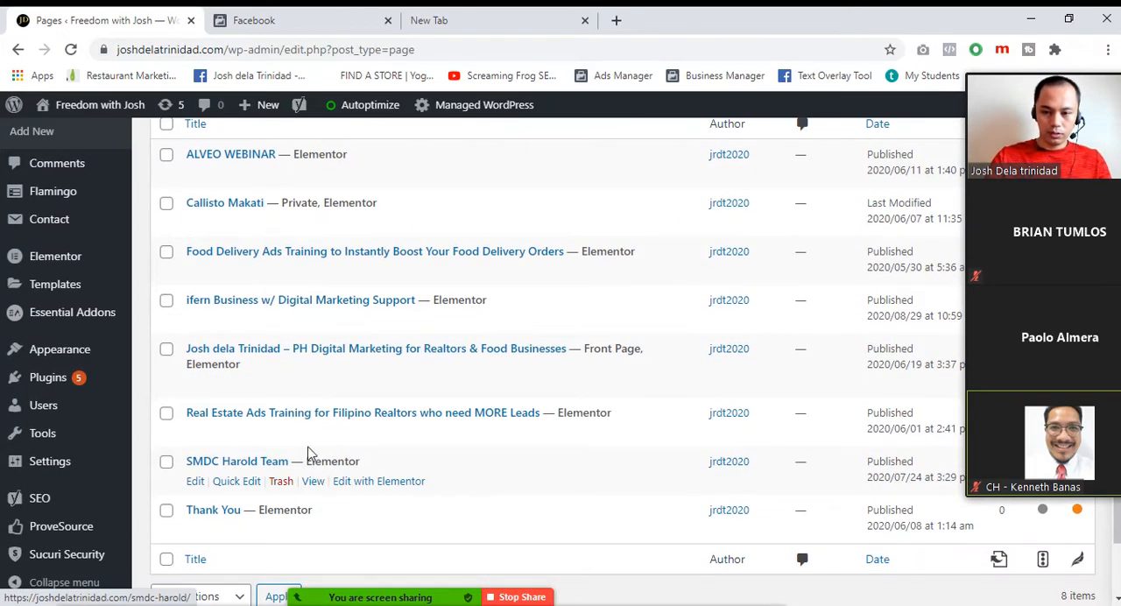
left_click(240, 205)
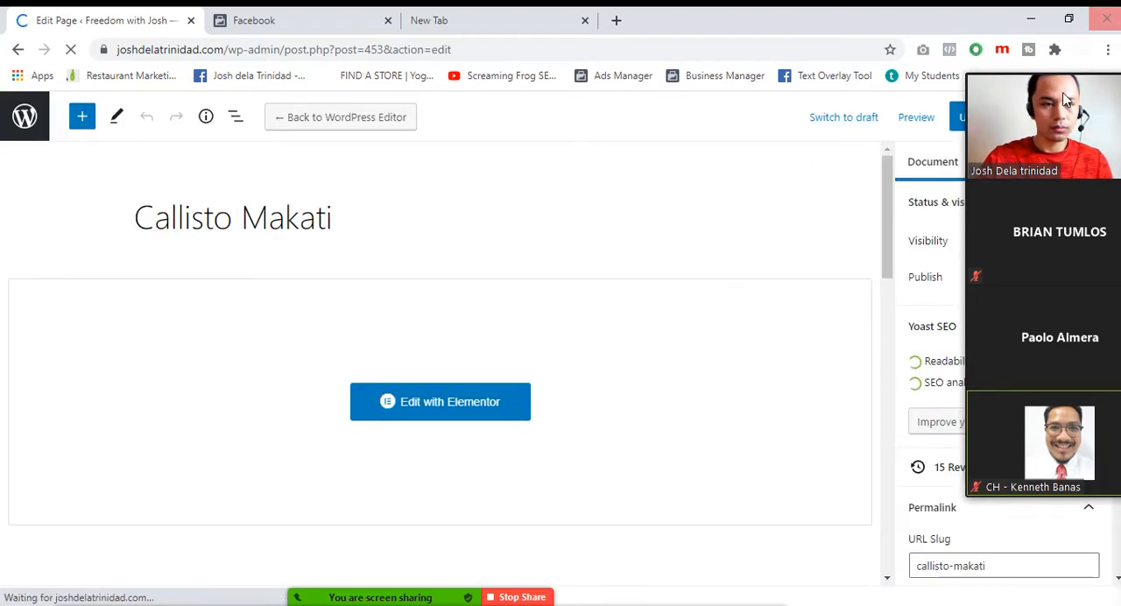
left_click_drag(1066, 94, 171, 28)
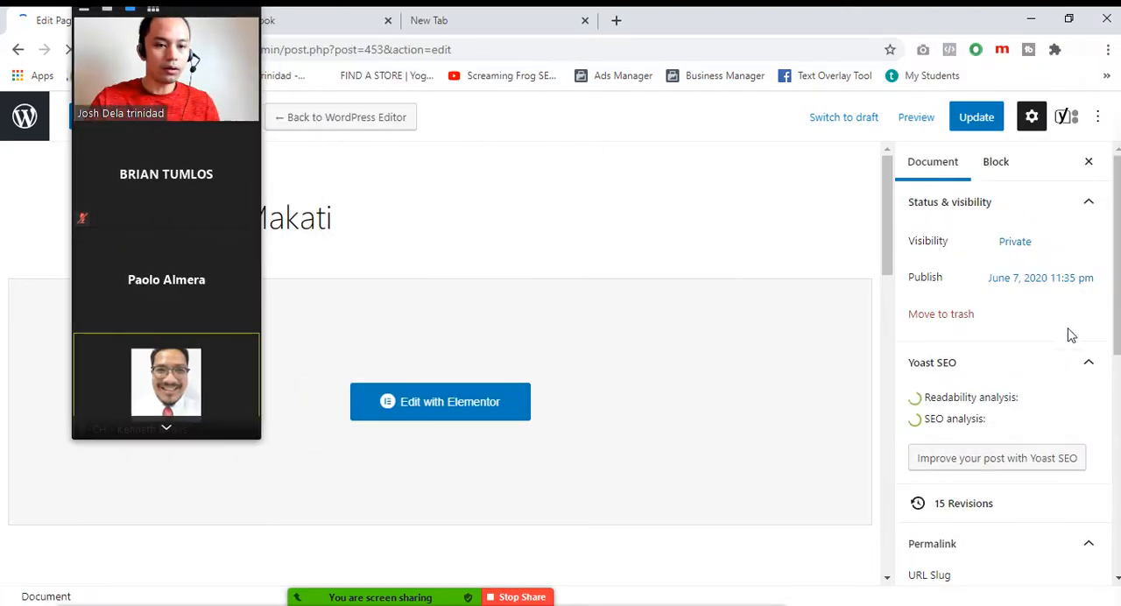
scroll(1051, 364, "down", 2)
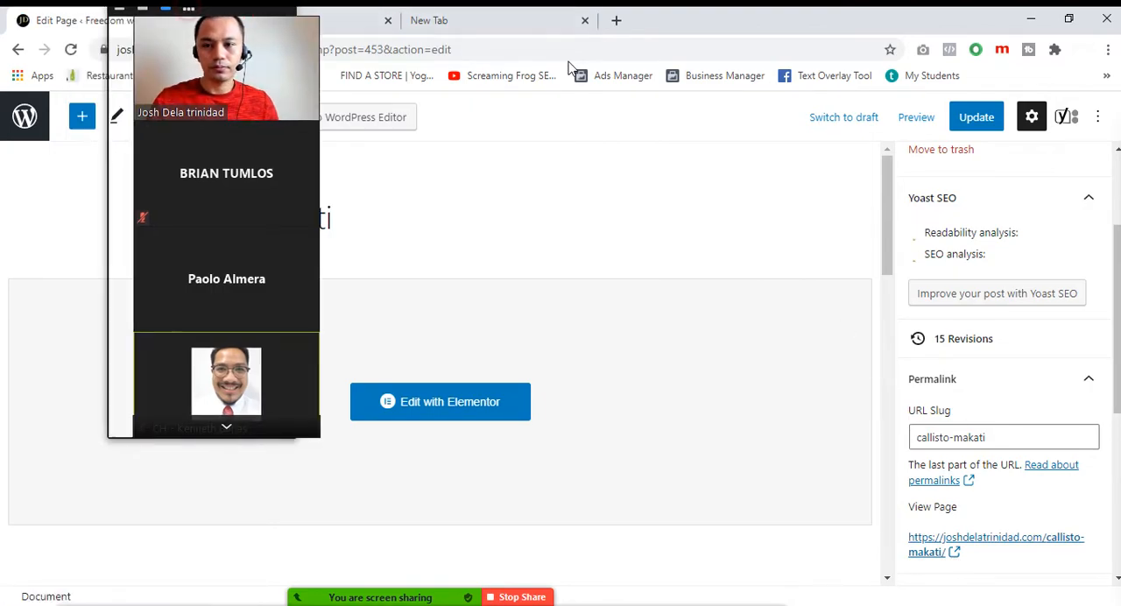
Back in the Facebook Set Up Events dialog, enter the site's /callisto-makati page as the website URL and open the website
left_click(255, 19)
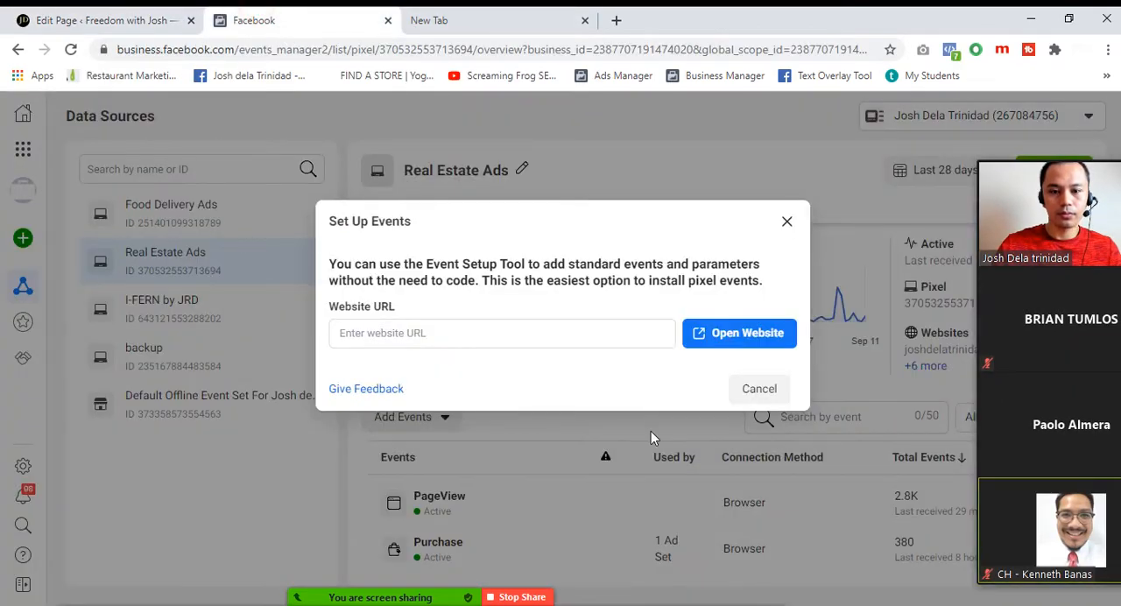
left_click(460, 334)
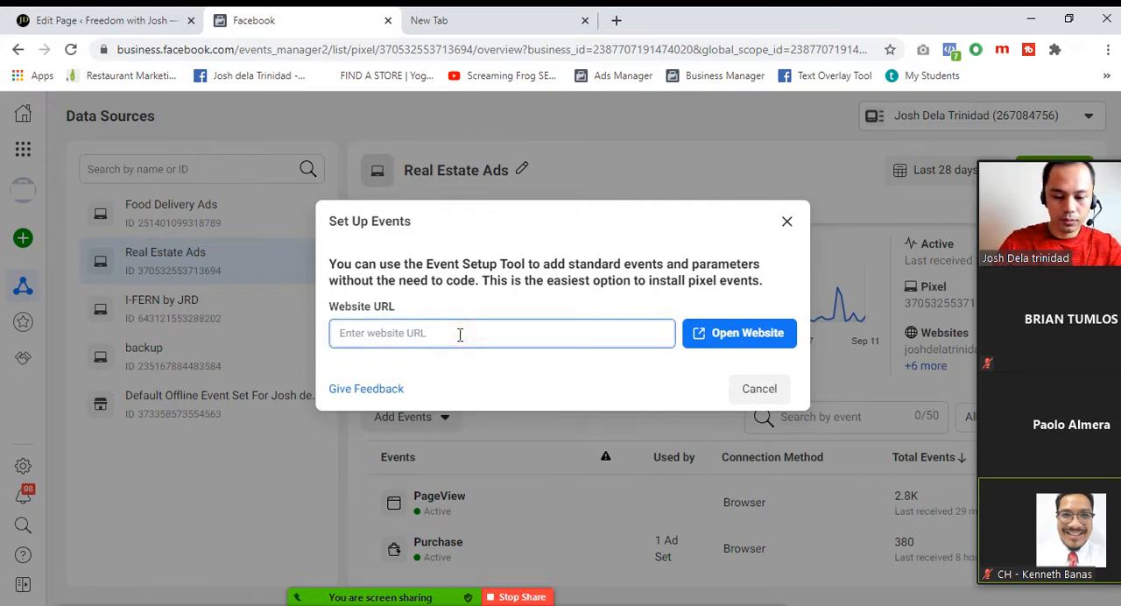
type("https")
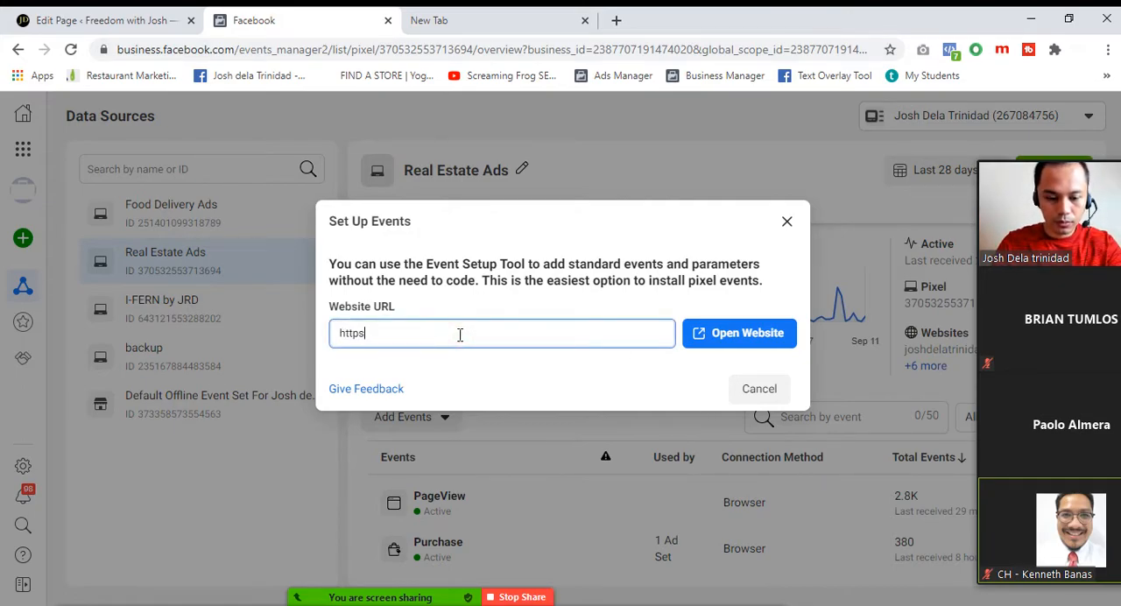
type("://joshdelatrinidad")
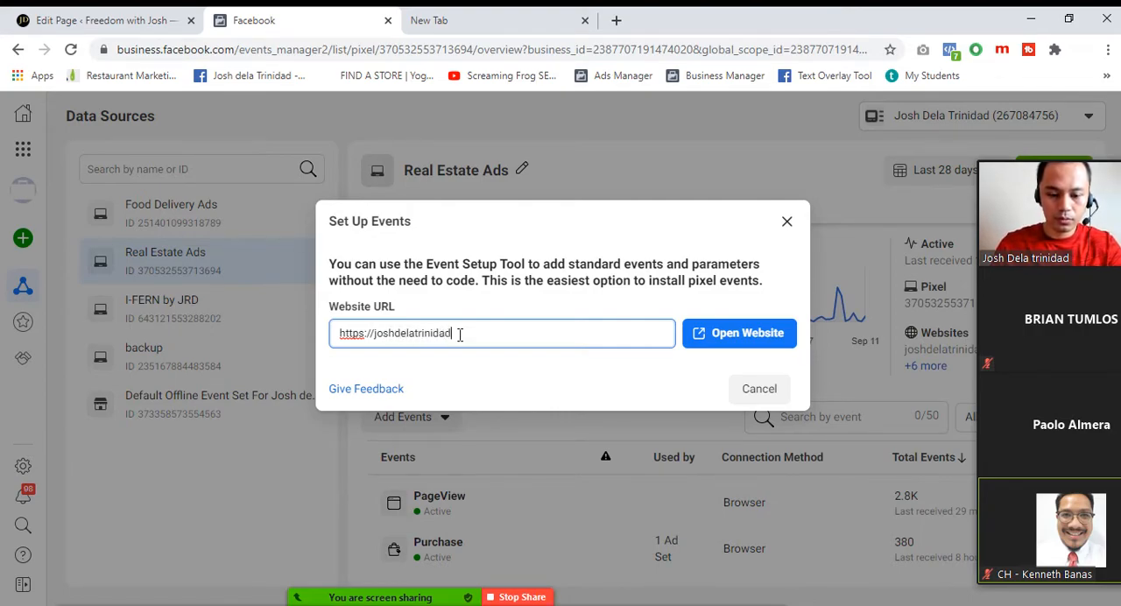
type(".com/callisto")
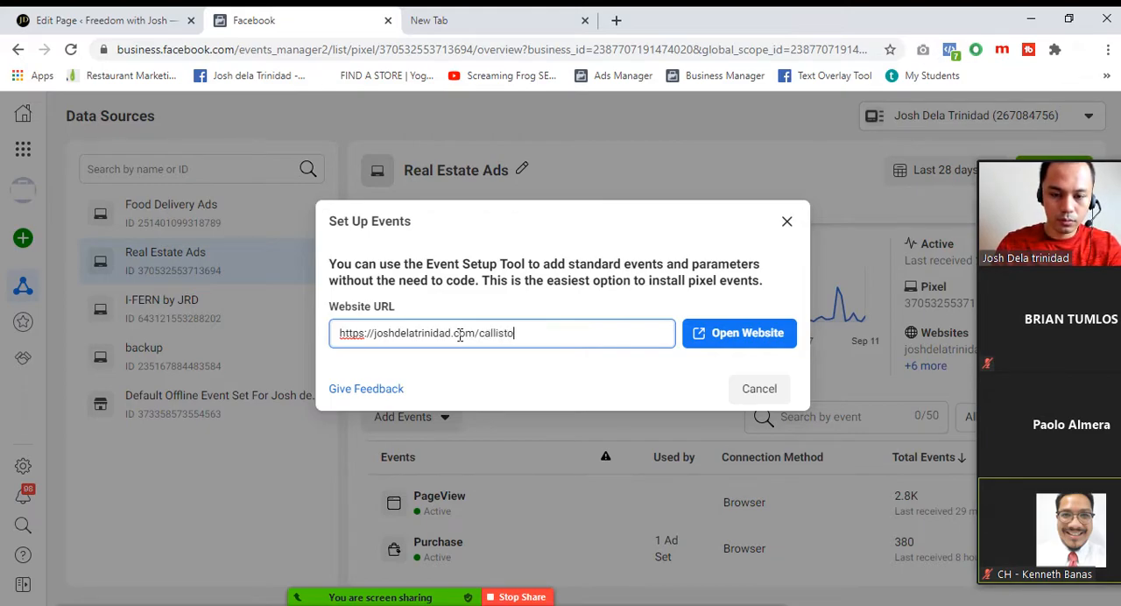
type("-makati")
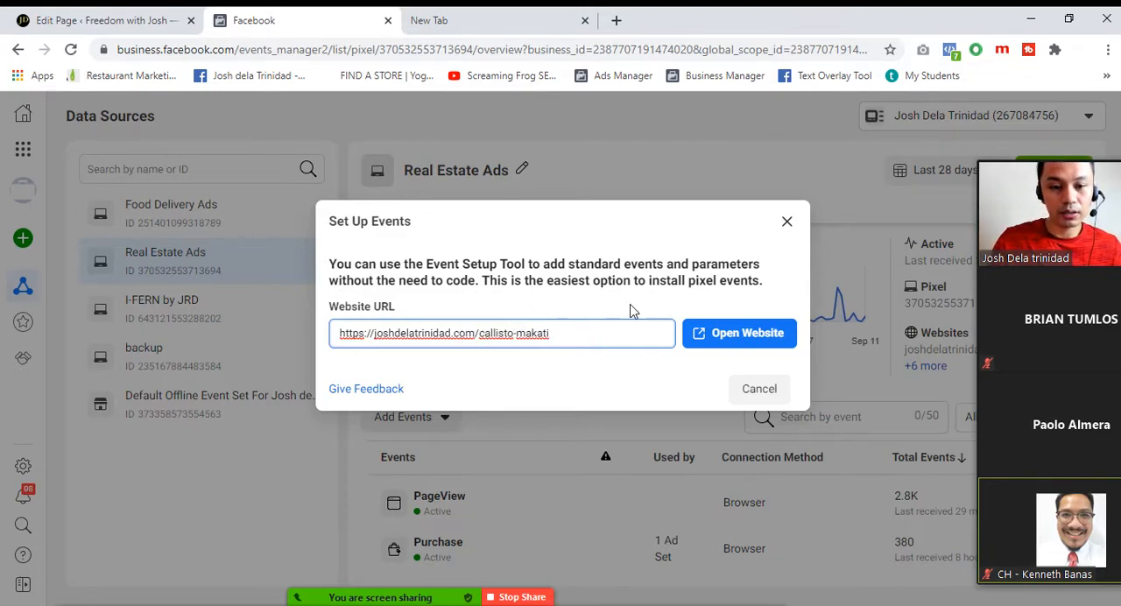
left_click(756, 341)
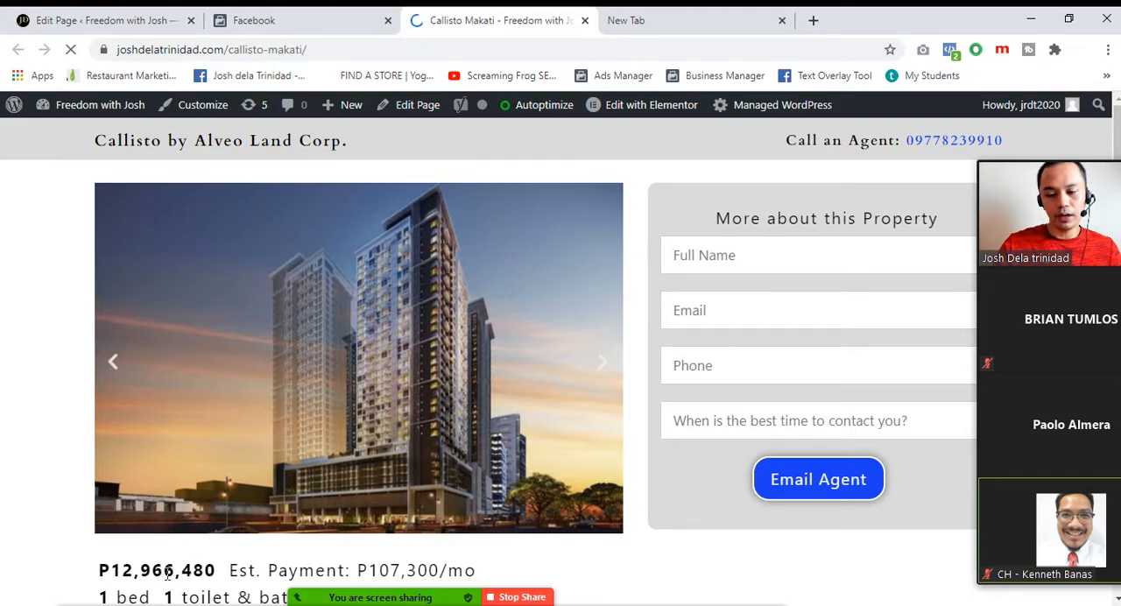
Delete the View Content, Contact and Lead events from the Callisto Makati page and finish the event setup
scroll(419, 246, "down", 1)
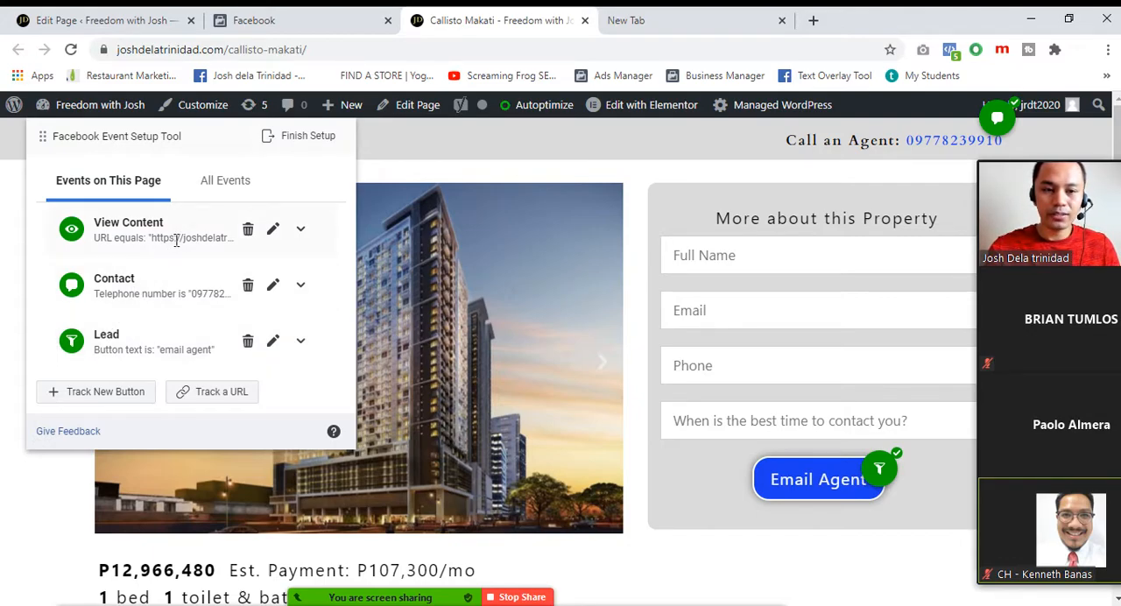
left_click(249, 231)
left_click(186, 229)
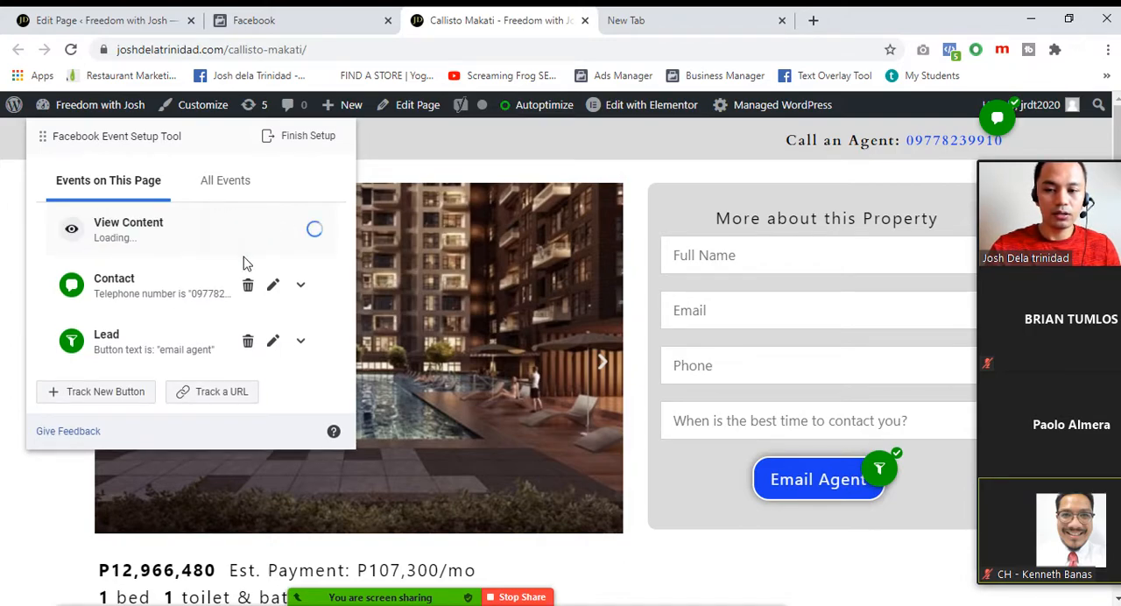
left_click(246, 229)
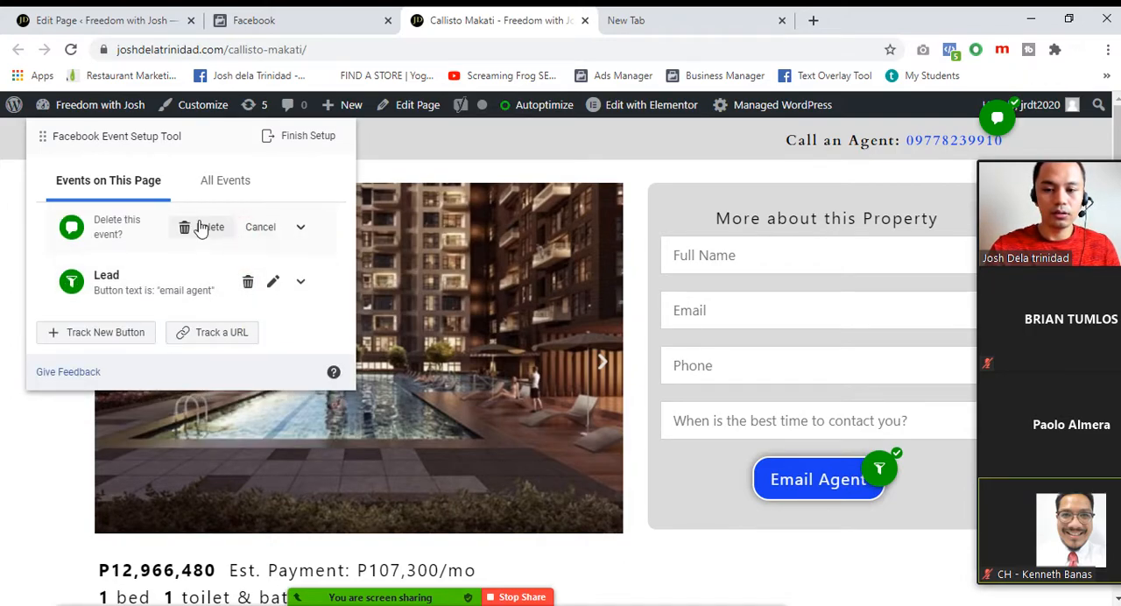
left_click(201, 225)
left_click(245, 278)
left_click(353, 273)
left_click(248, 229)
left_click(199, 233)
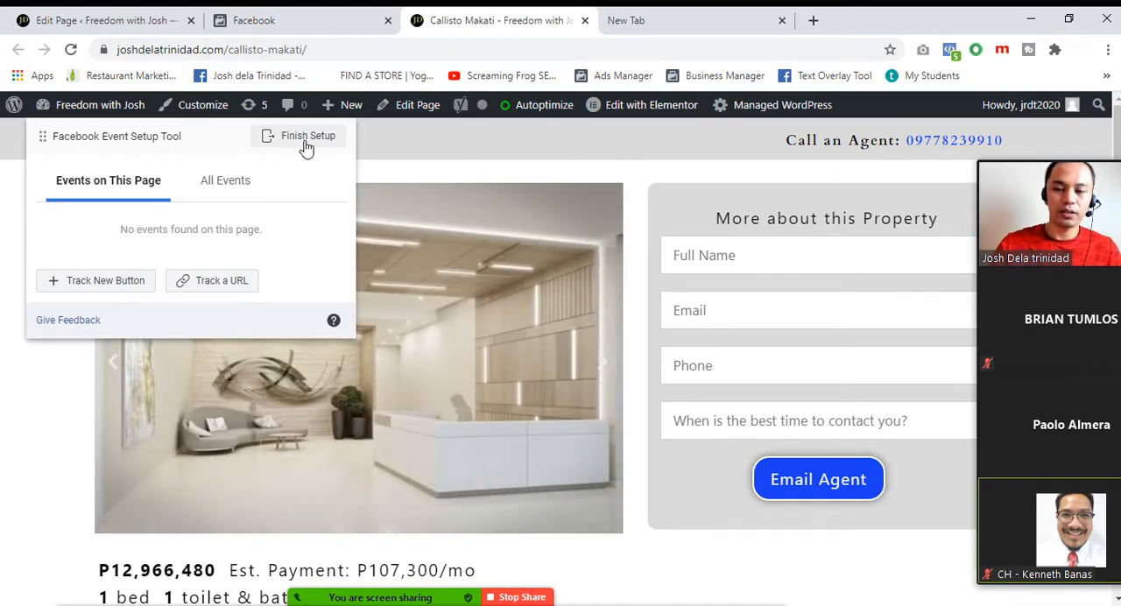
left_click(304, 140)
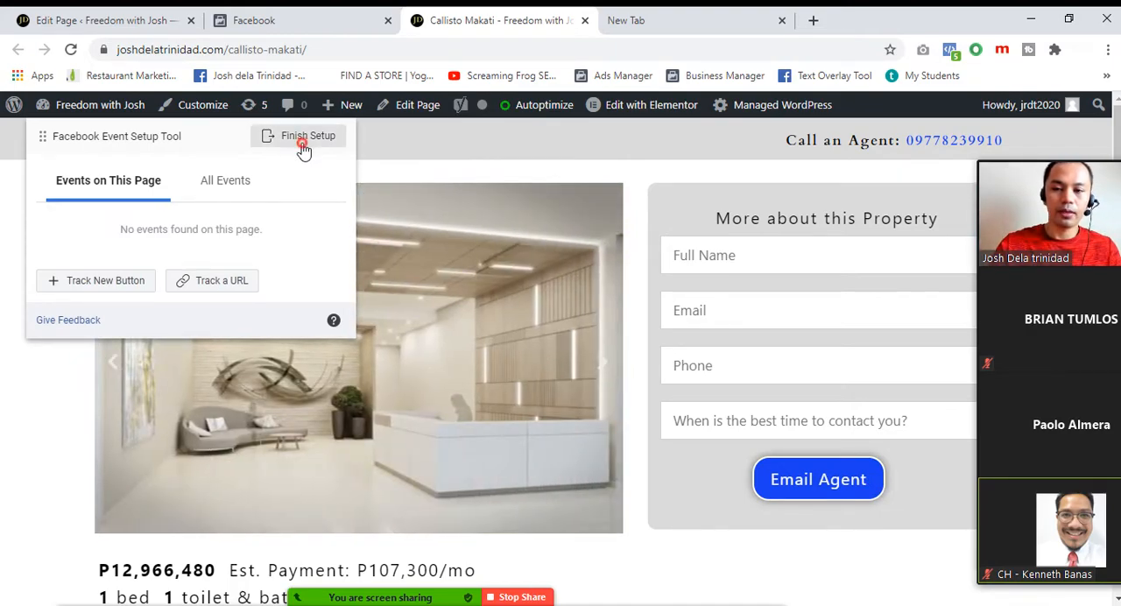
left_click(769, 547)
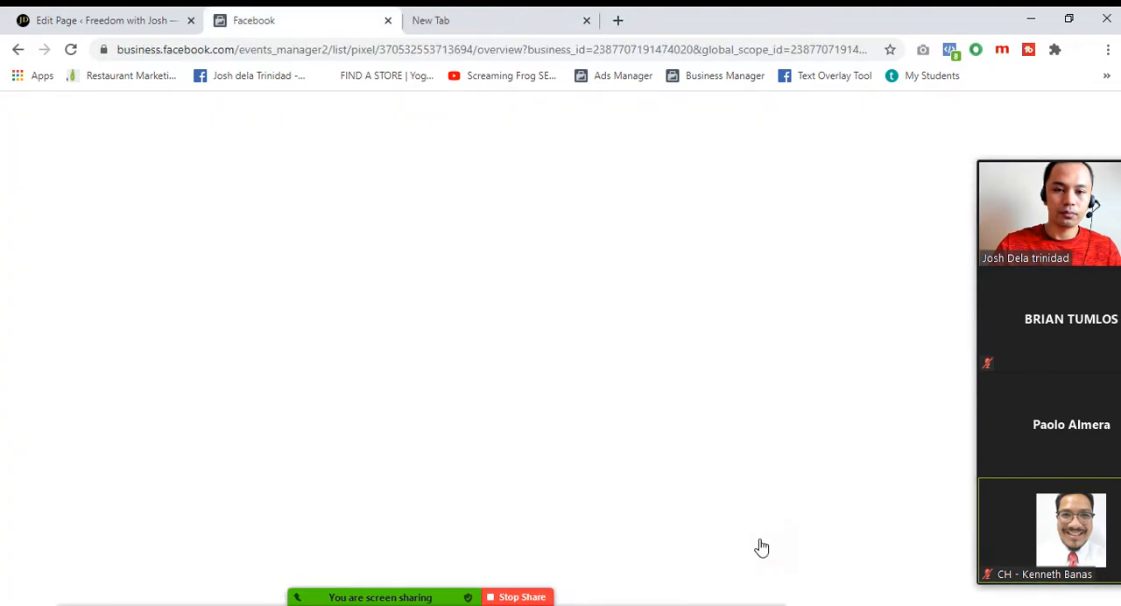
Add events from a new website with manual code installation, continuing through the base code and advanced matching to the Event Setup Tool
left_click(411, 421)
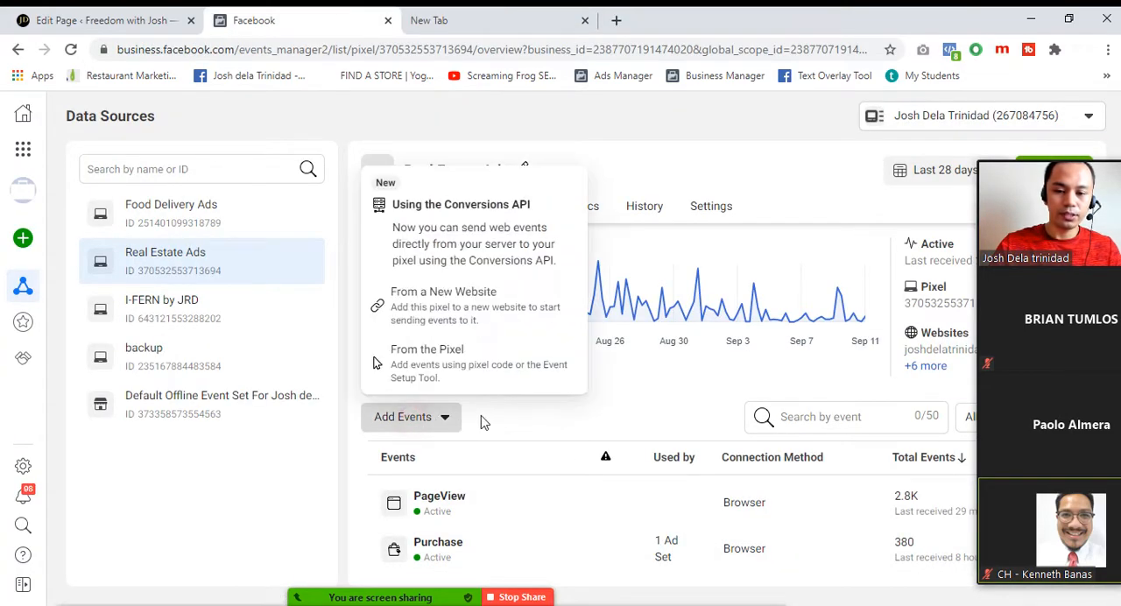
left_click(482, 311)
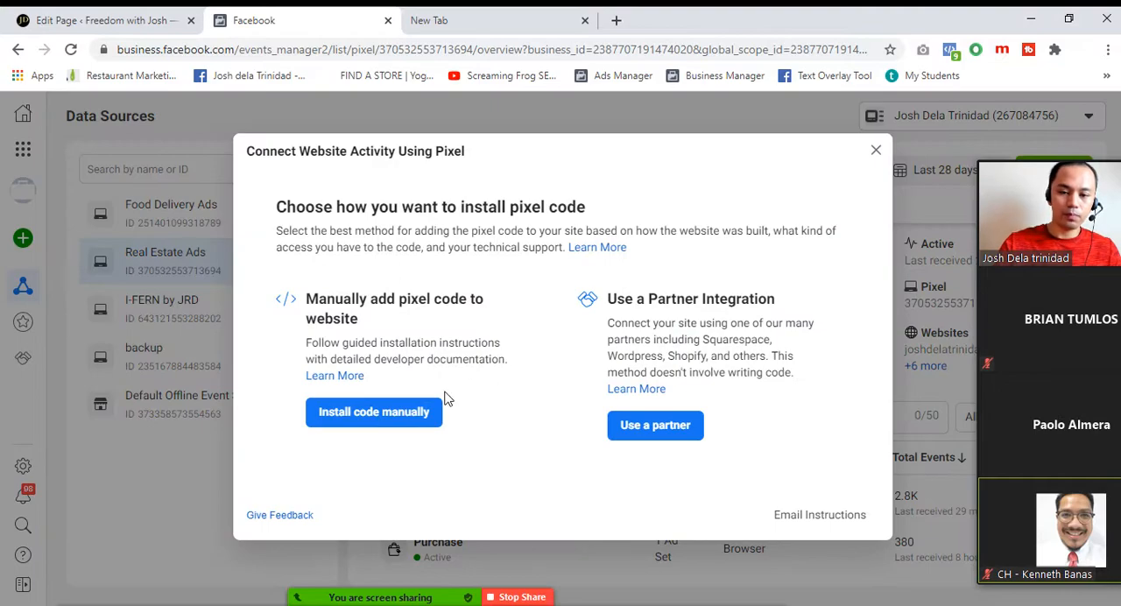
left_click(367, 417)
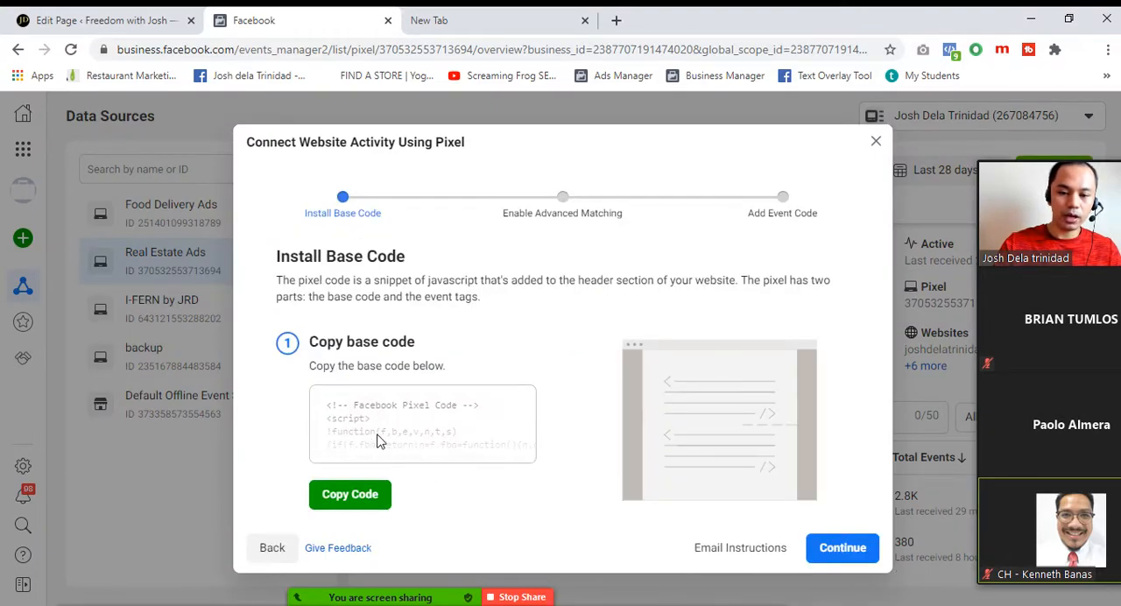
left_click(870, 563)
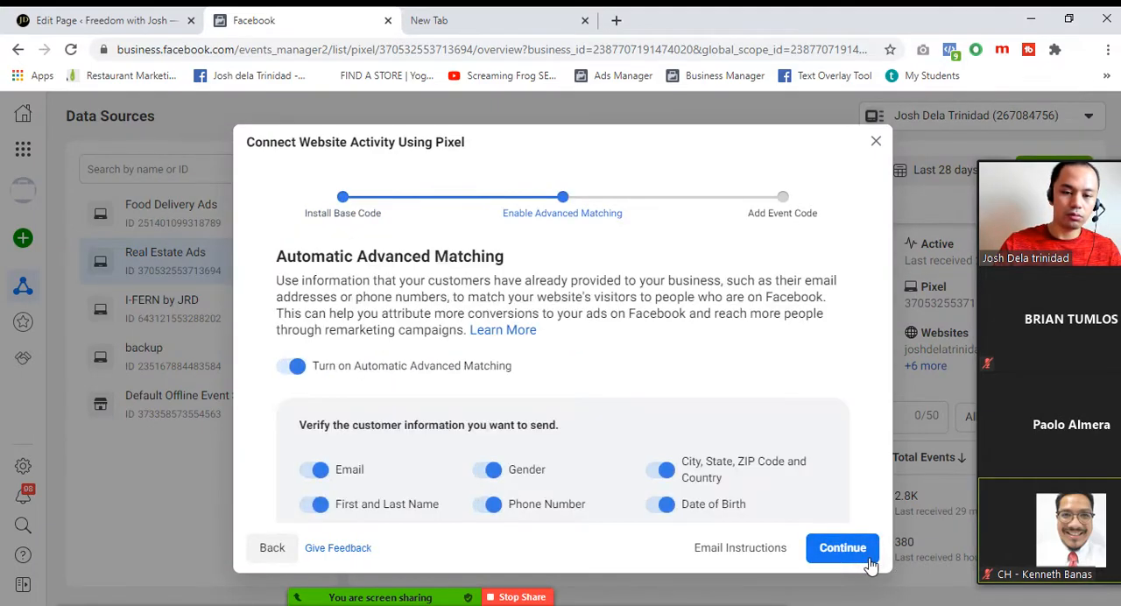
left_click(860, 548)
left_click(829, 569)
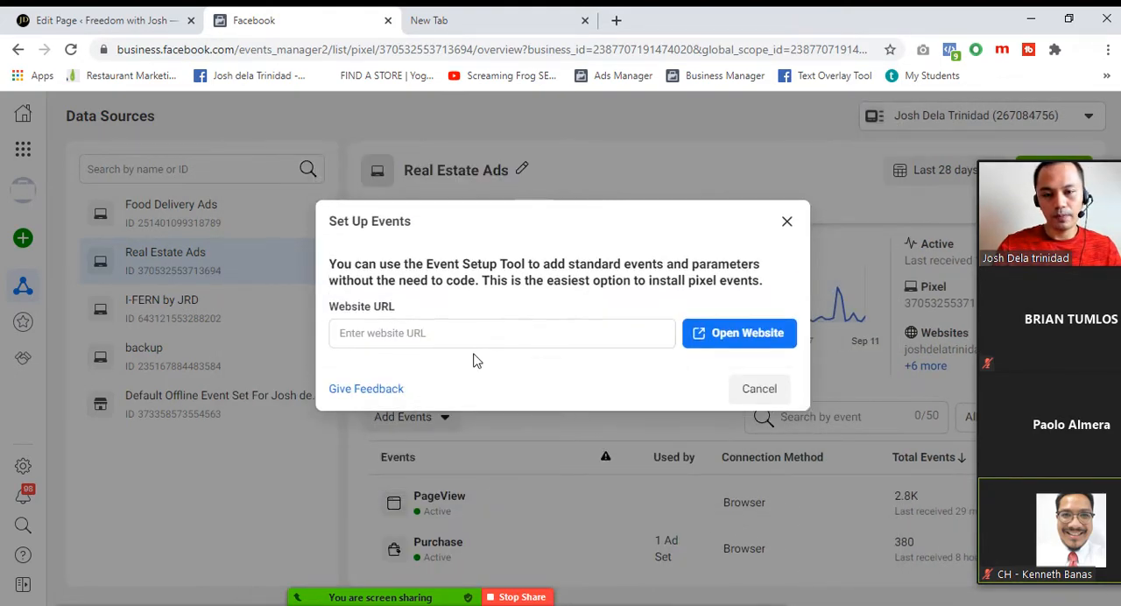
Enter the site's /callisto-makati address again in Set Up Events and launch the Event Setup Tool on that page
left_click(408, 338)
type("h")
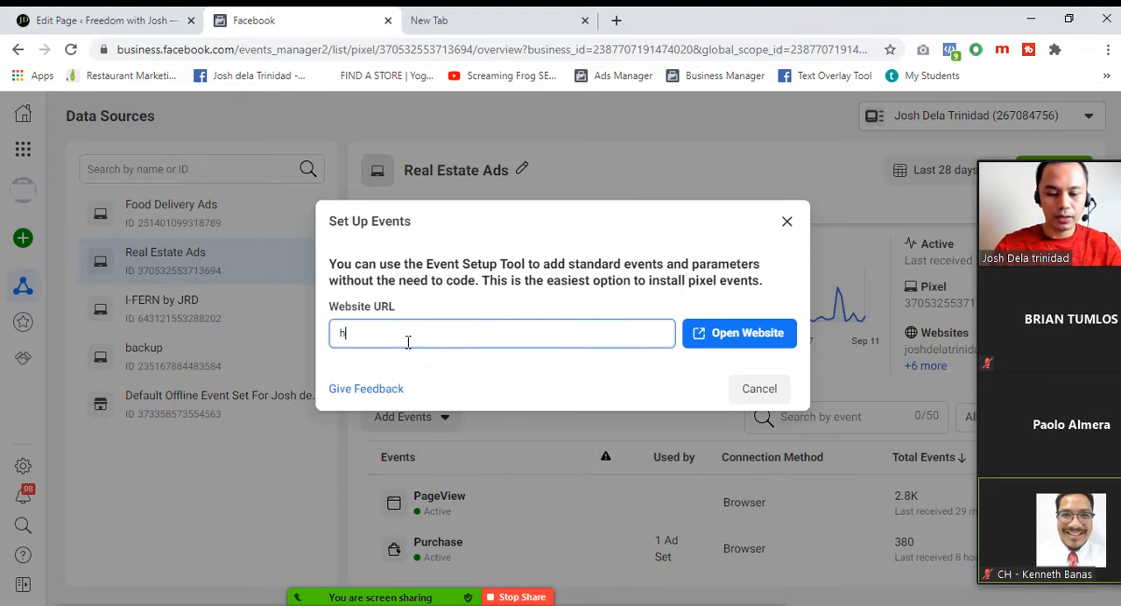
type("ttps://")
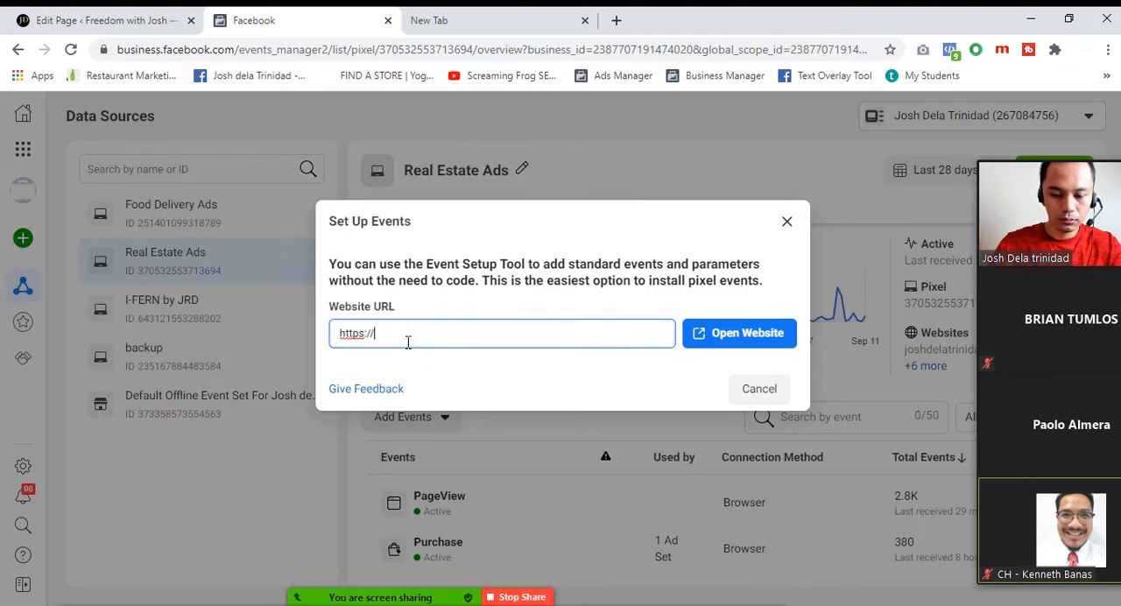
type("joshdelatrinidad.c")
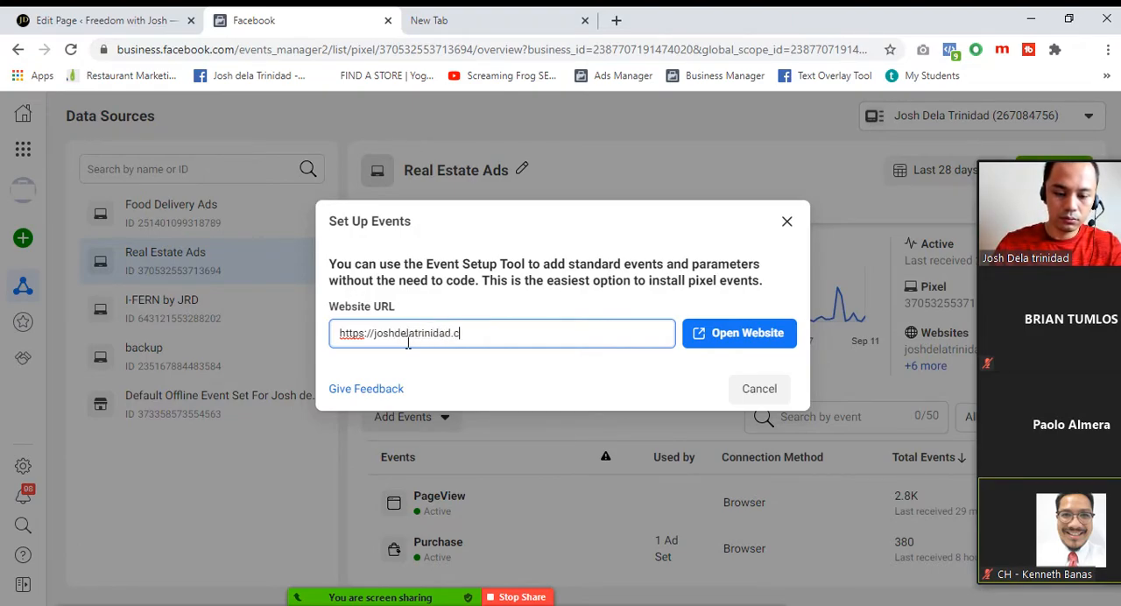
type("om/calli")
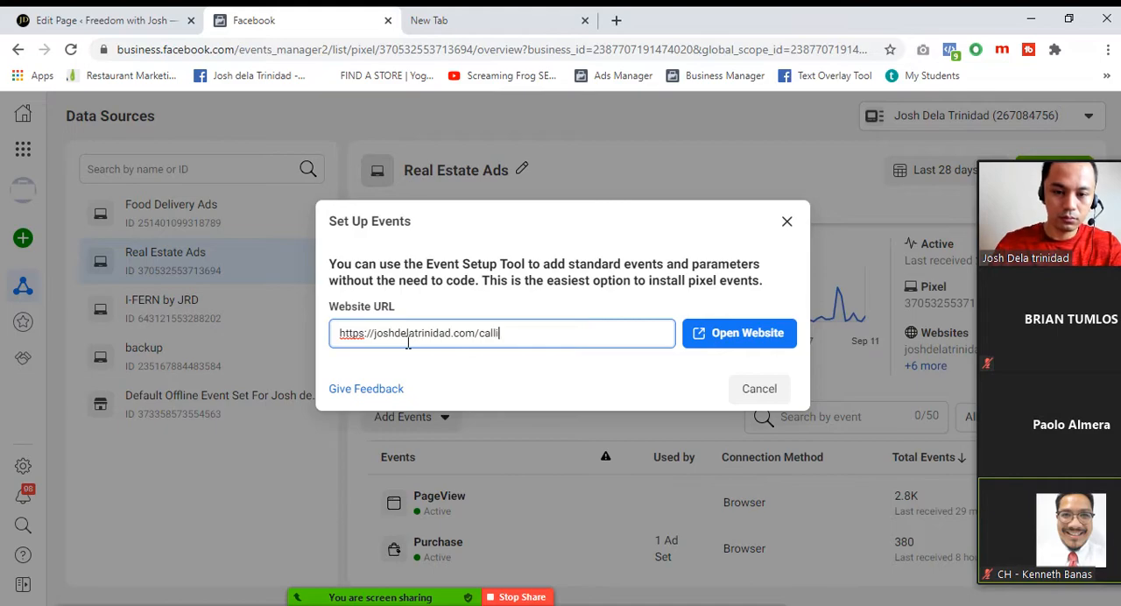
type("sto-makati")
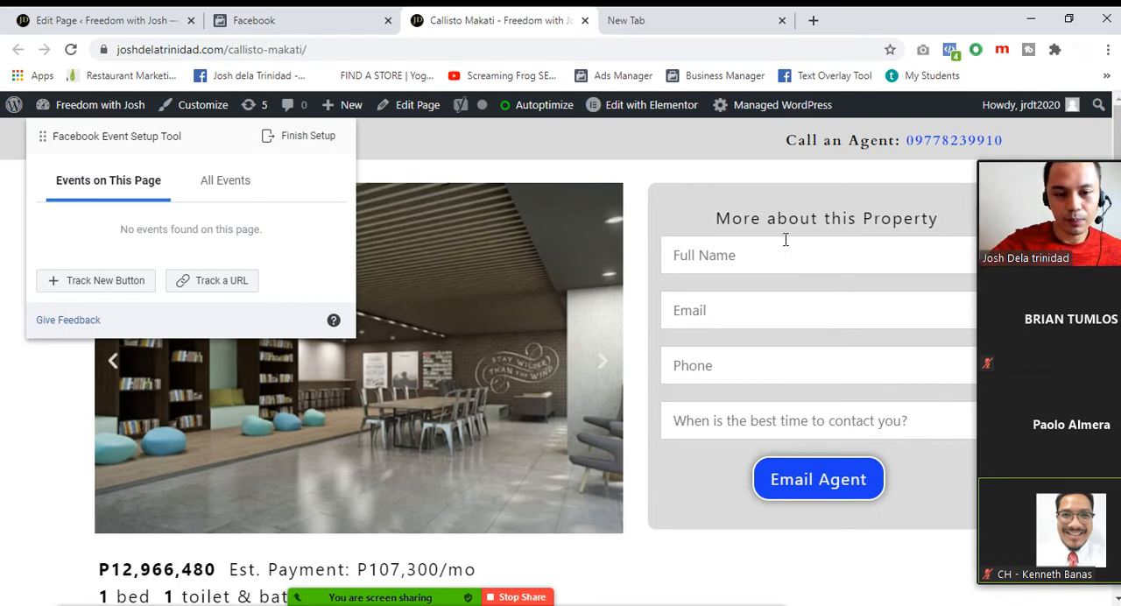
scroll(785, 239, "down", 5)
scroll(769, 423, "up", 5)
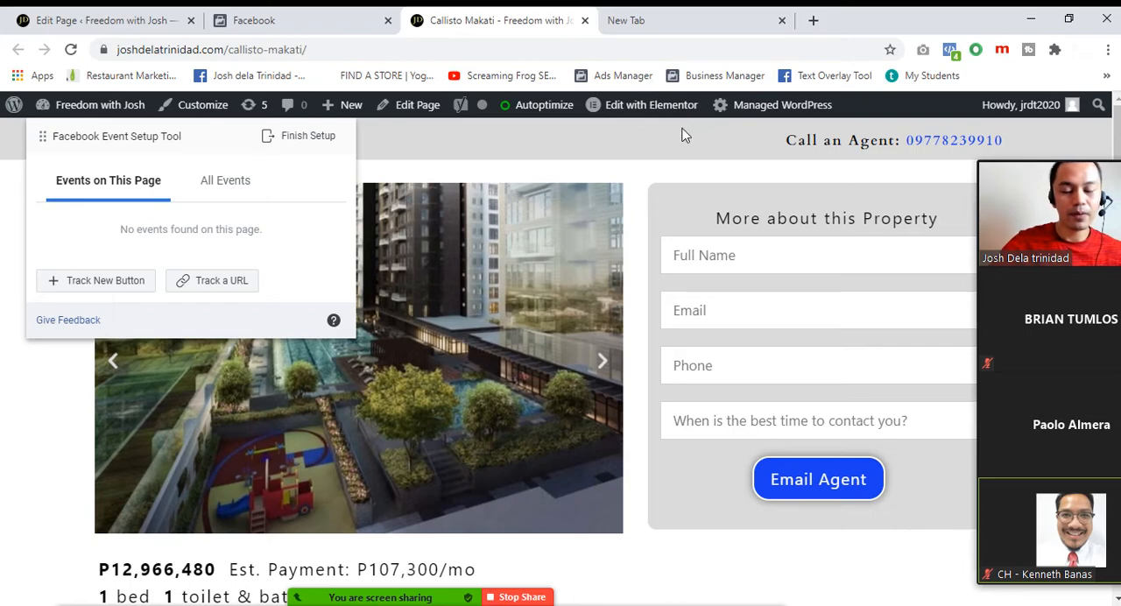
scroll(650, 292, "down", 10)
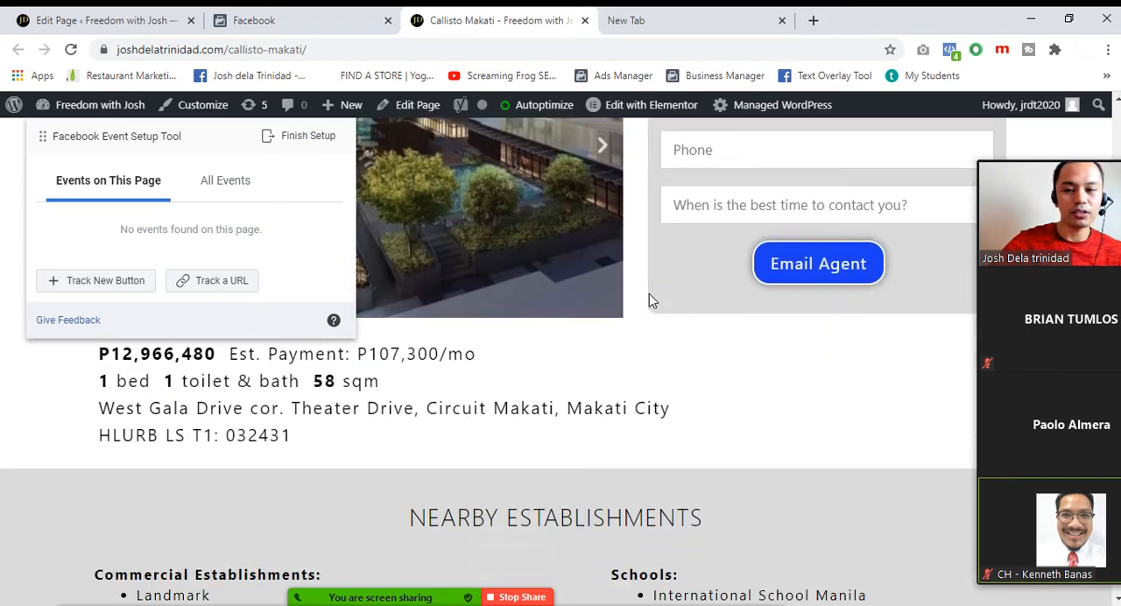